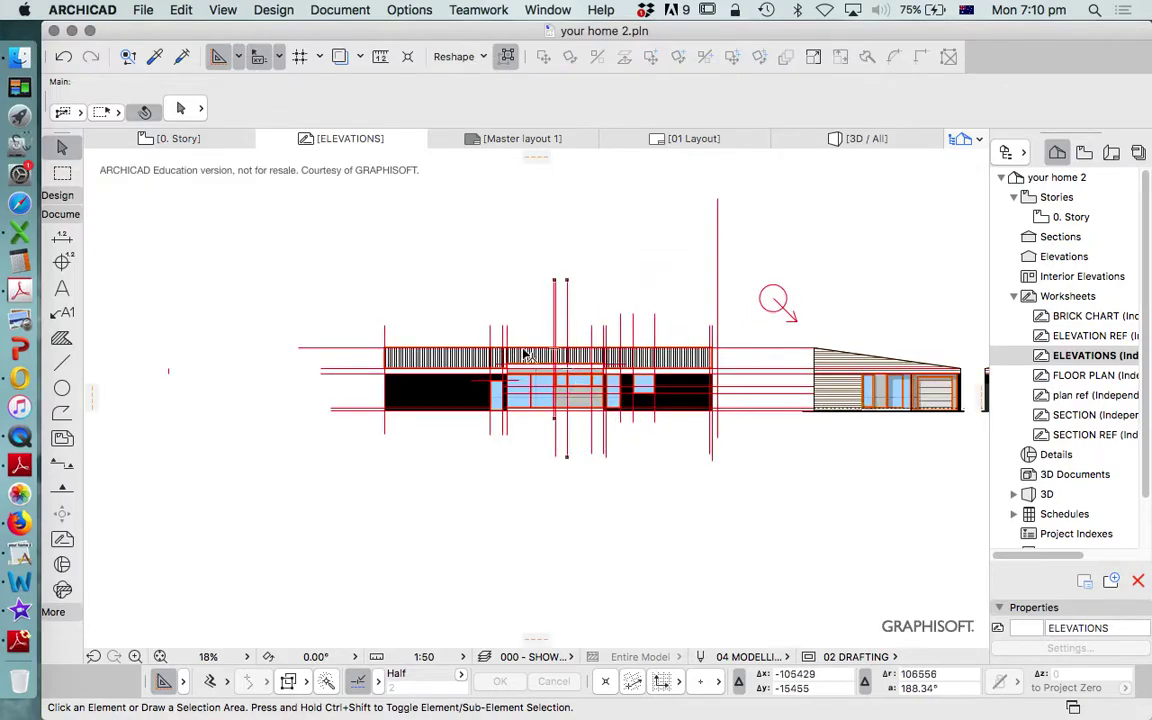
- Delete the vertical red construction lines crossing the front elevation
scroll(316, 334, up, 4)
scroll(514, 360, down, 2)
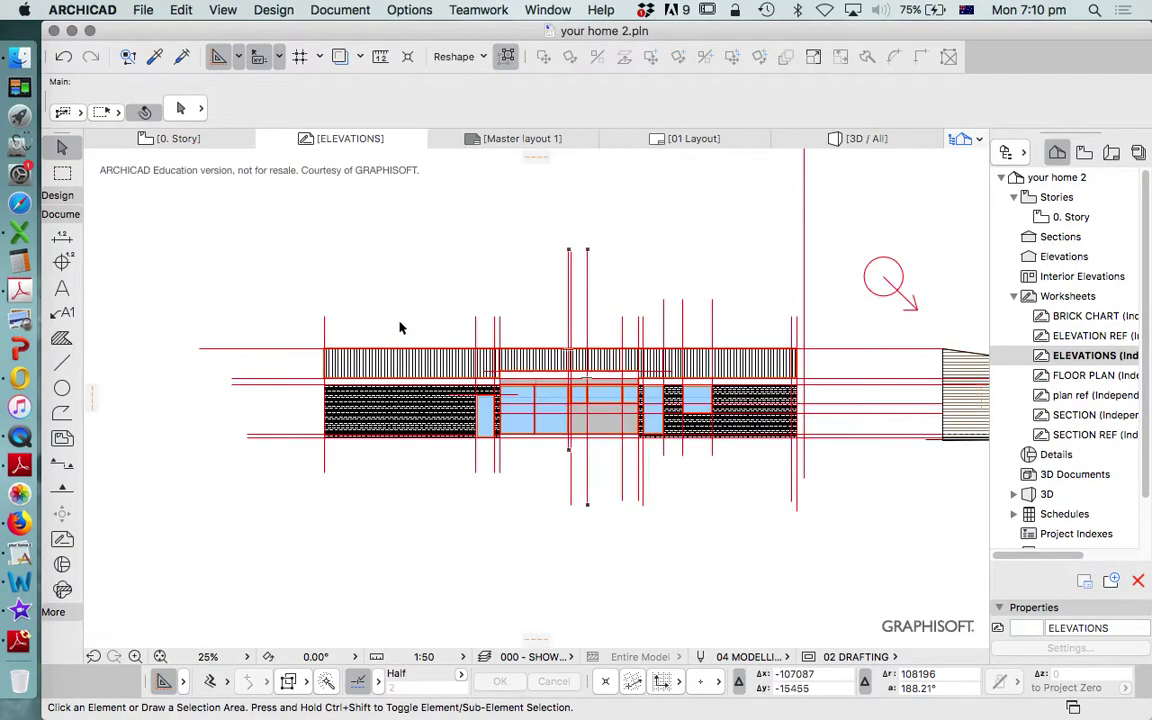
click(273, 236)
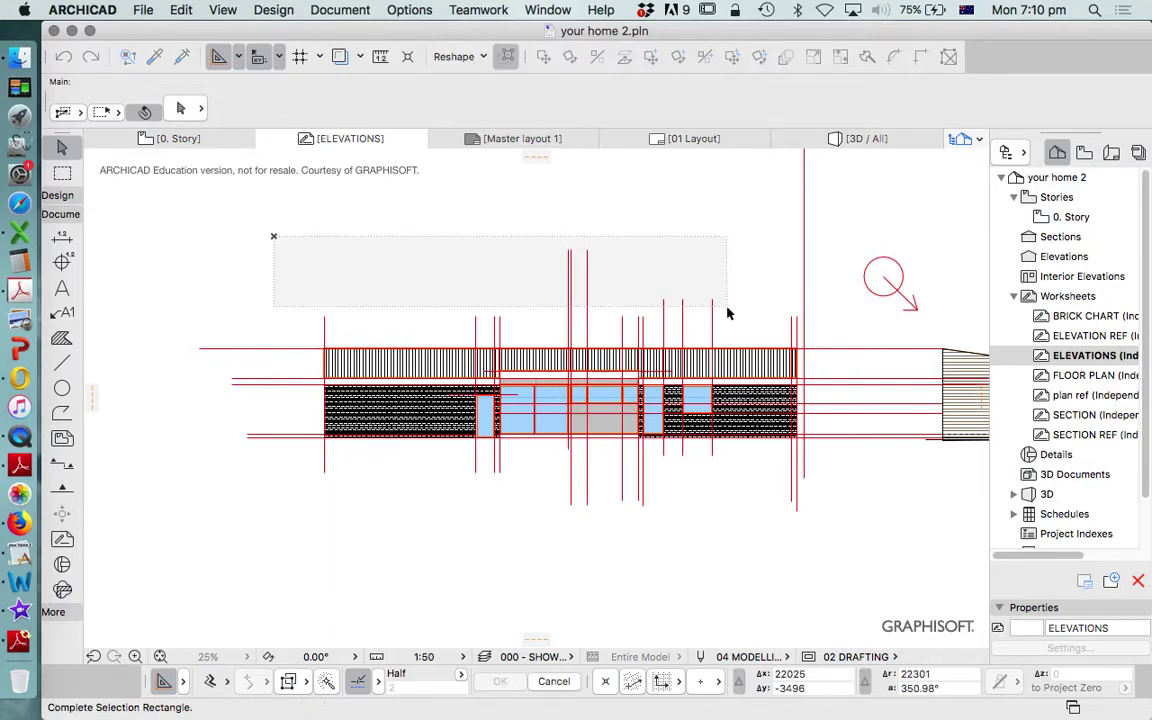
click(820, 341)
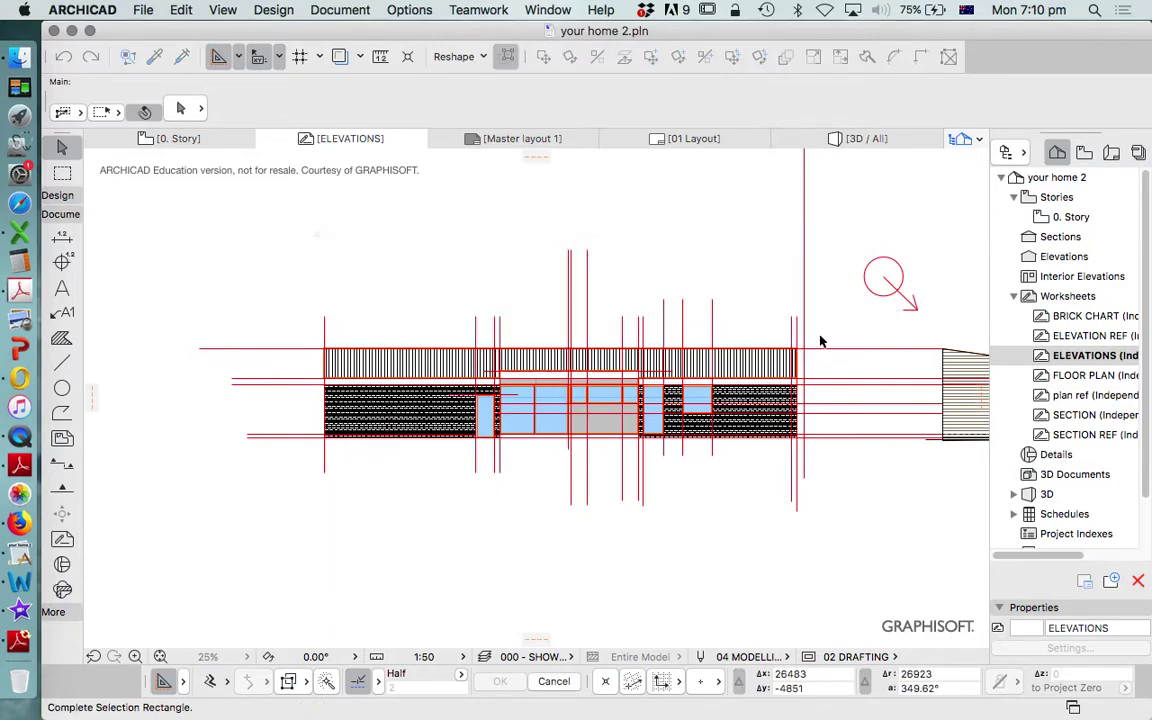
key(Delete)
- Delete the horizontal red construction lines running between the front elevation and the neighbouring elevation
click(857, 474)
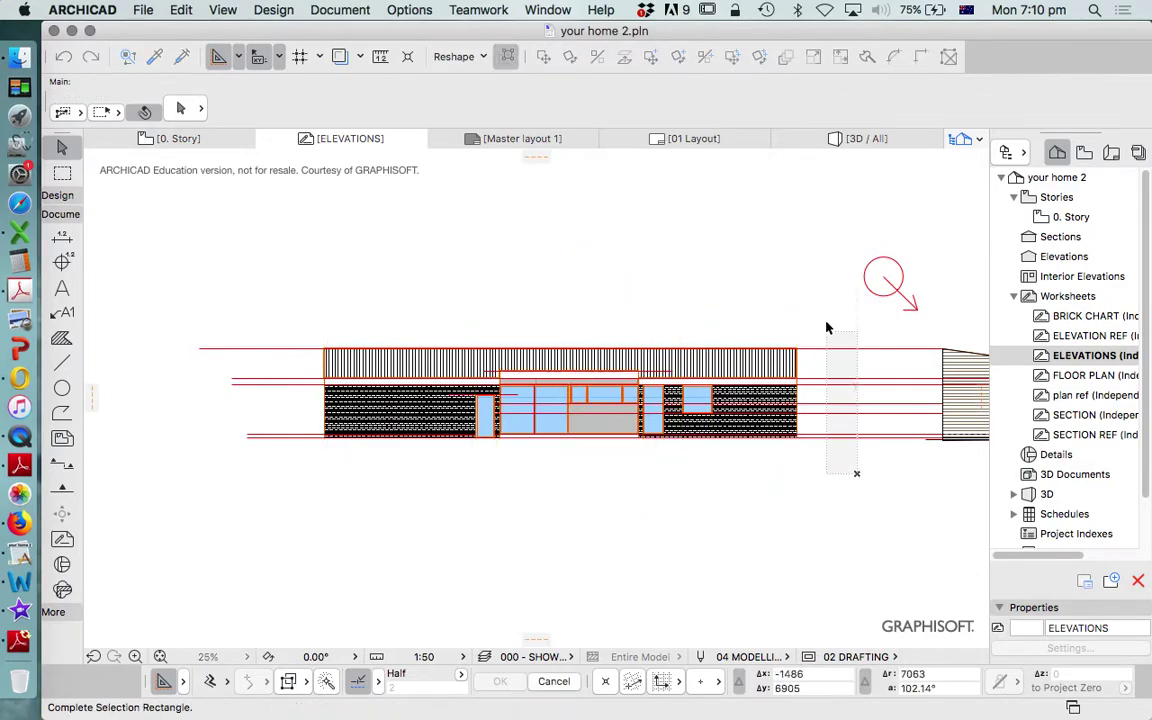
click(825, 328)
key(Delete)
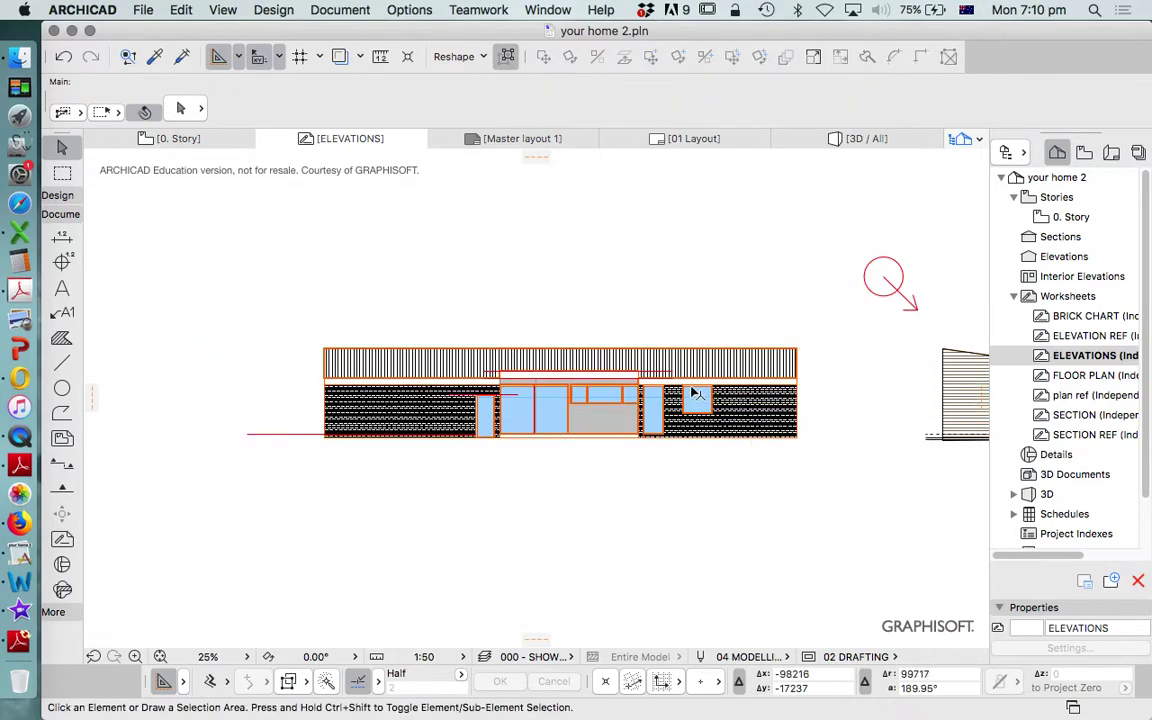
- Delete the leftover short red lines above the entry canopy and over the narrow window beside it
click(662, 371)
key(Delete)
scroll(519, 391, up, 5)
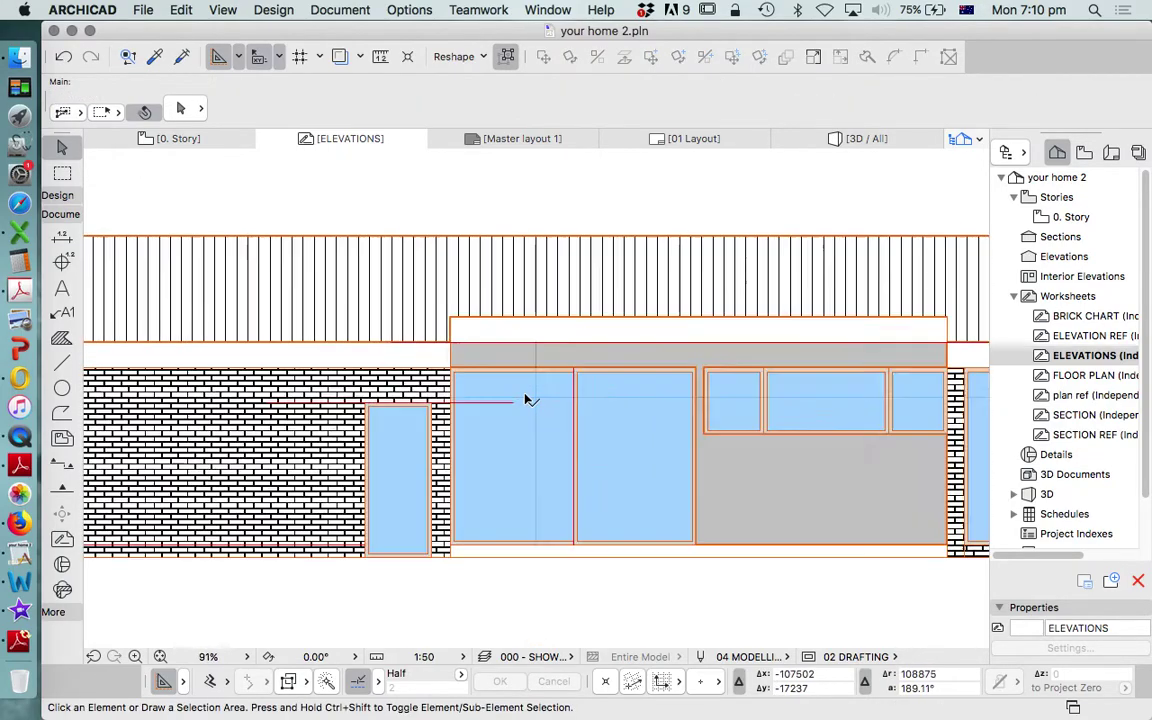
scroll(620, 395, down, 3)
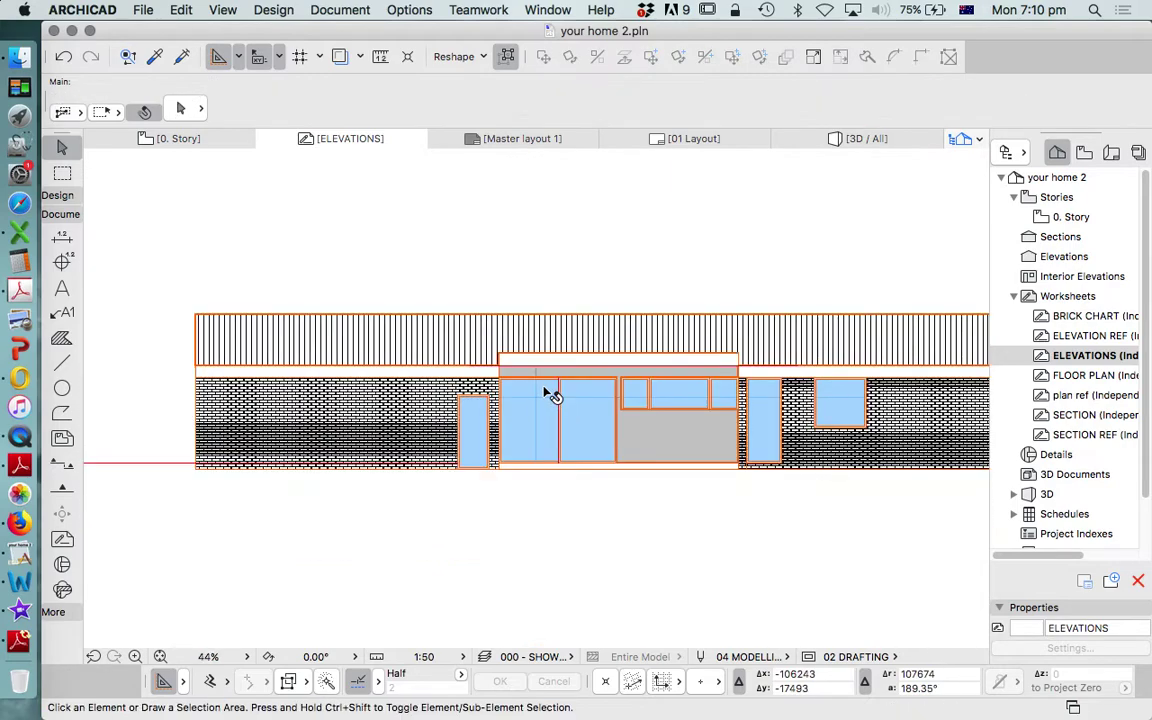
scroll(660, 405, up, 5)
scroll(700, 405, down, 5)
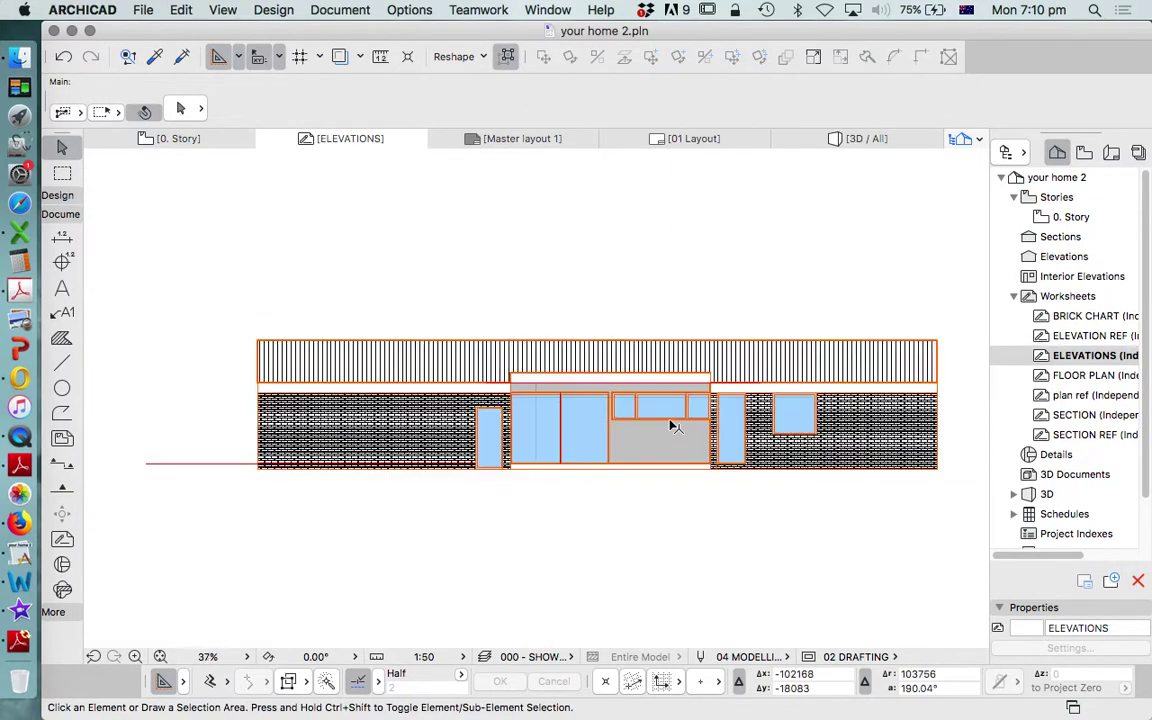
scroll(516, 431, down, 2)
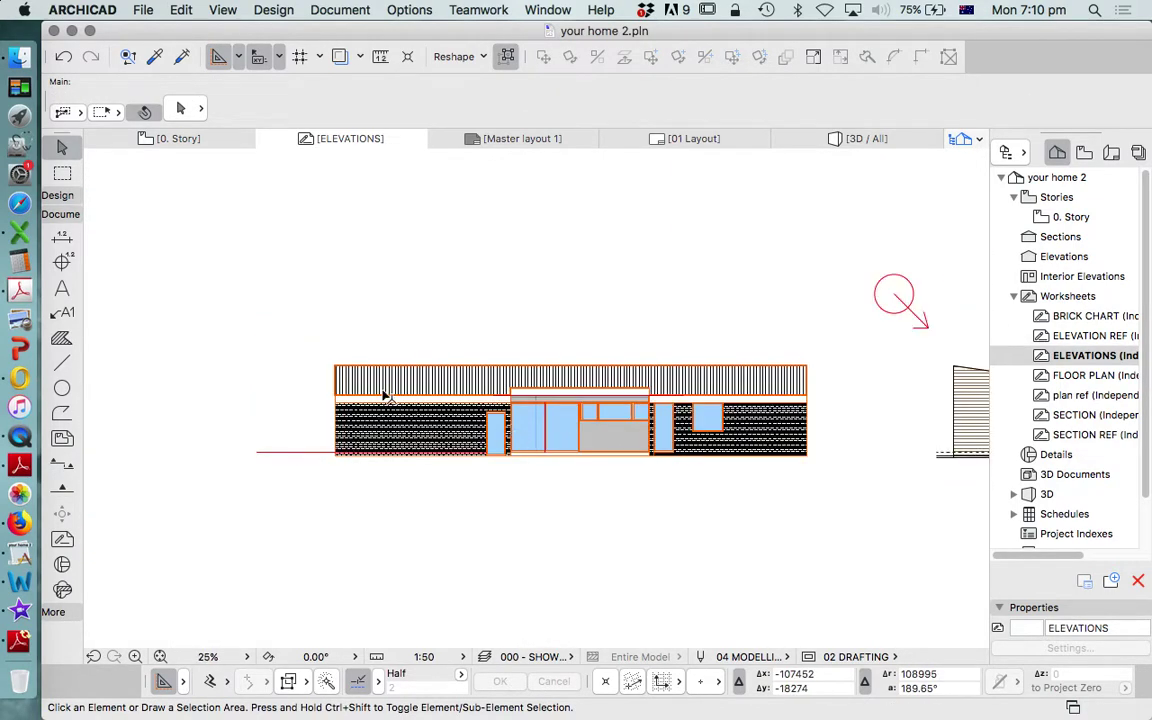
- Delete the leftover red line along the lower roof edge at the entry canopy
scroll(385, 396, up, 5)
scroll(376, 393, down, 1)
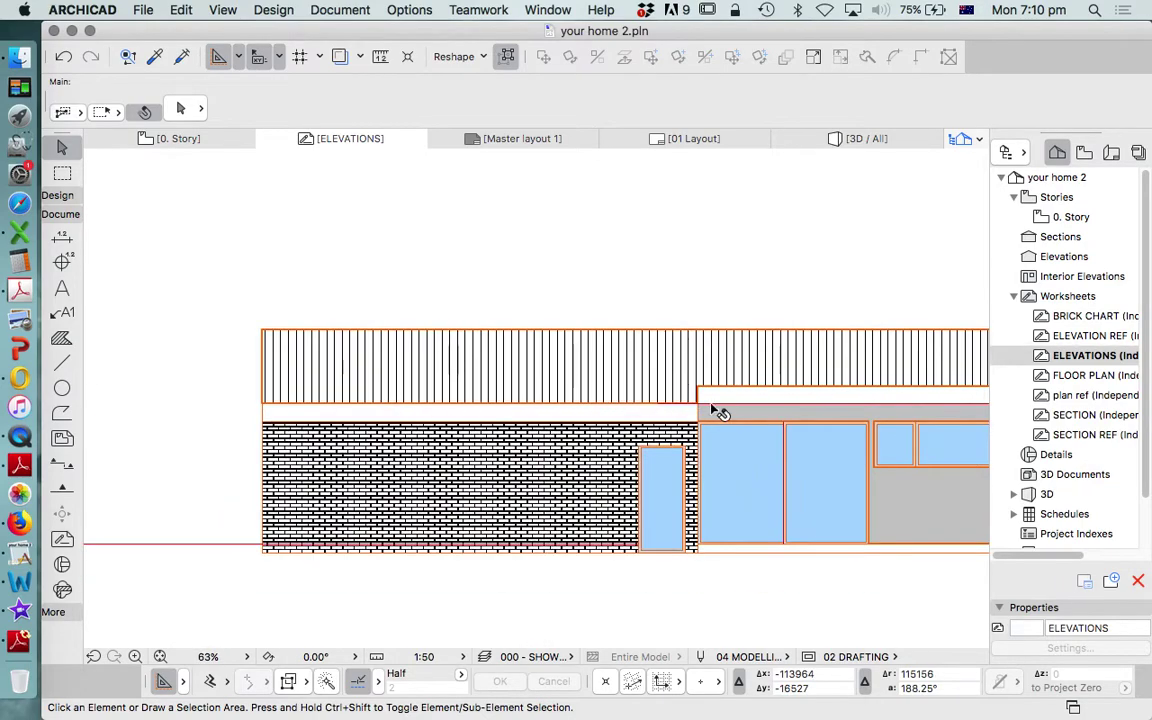
scroll(712, 410, up, 5)
click(617, 401)
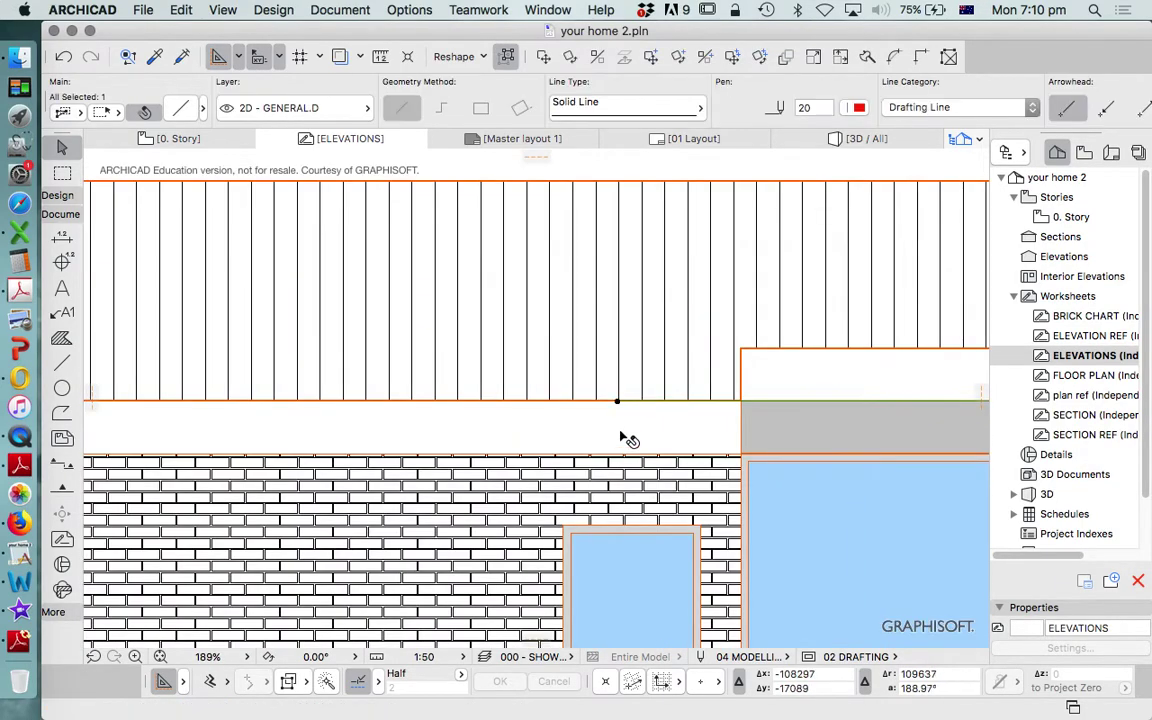
key(Delete)
scroll(618, 413, down, 6)
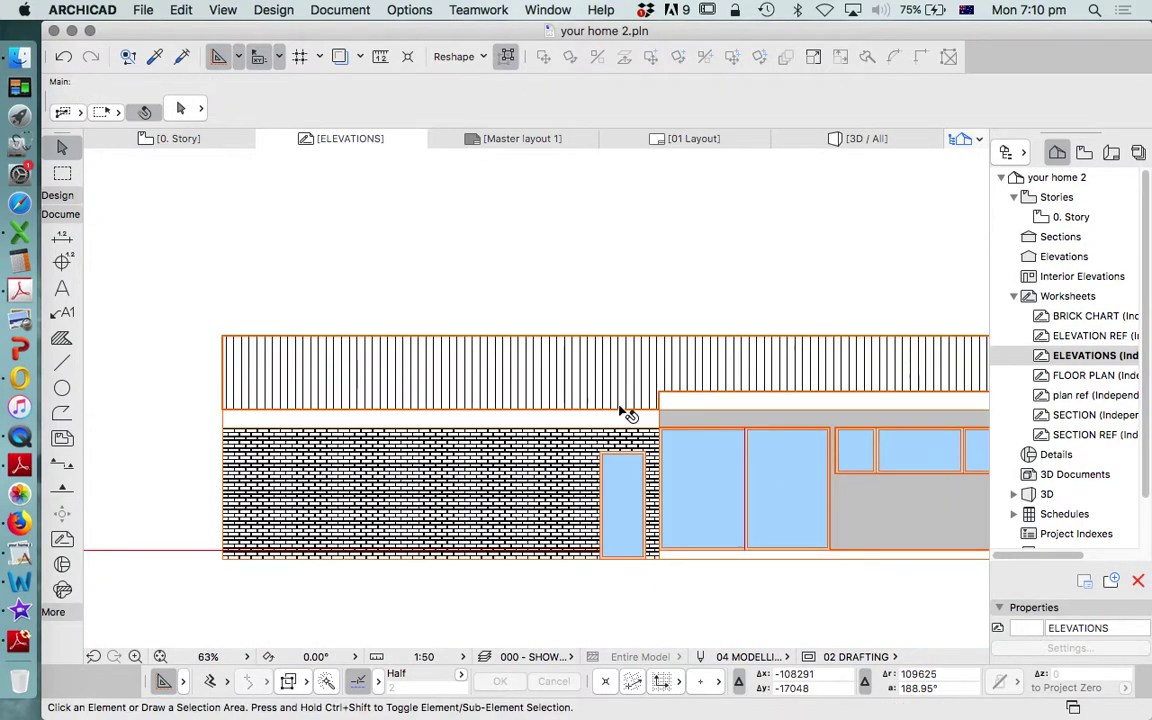
- Set the Fill tool defaults to Linear Gradient Fill with foreground fill pen 2
click(62, 338)
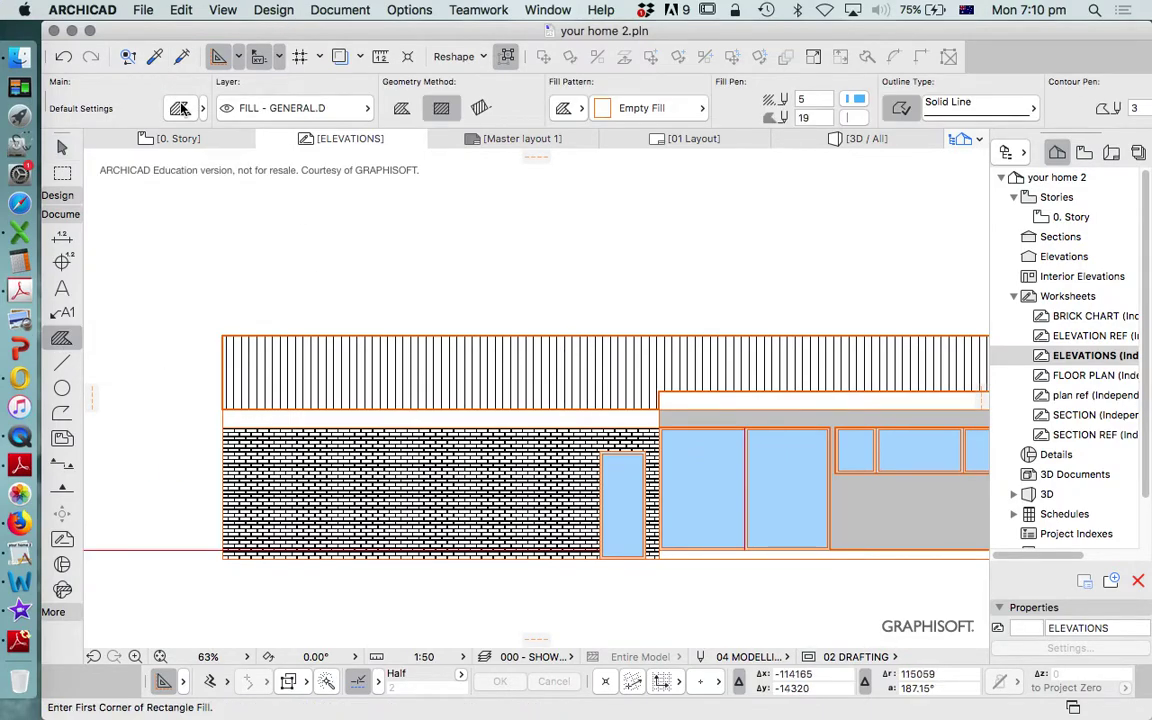
click(180, 109)
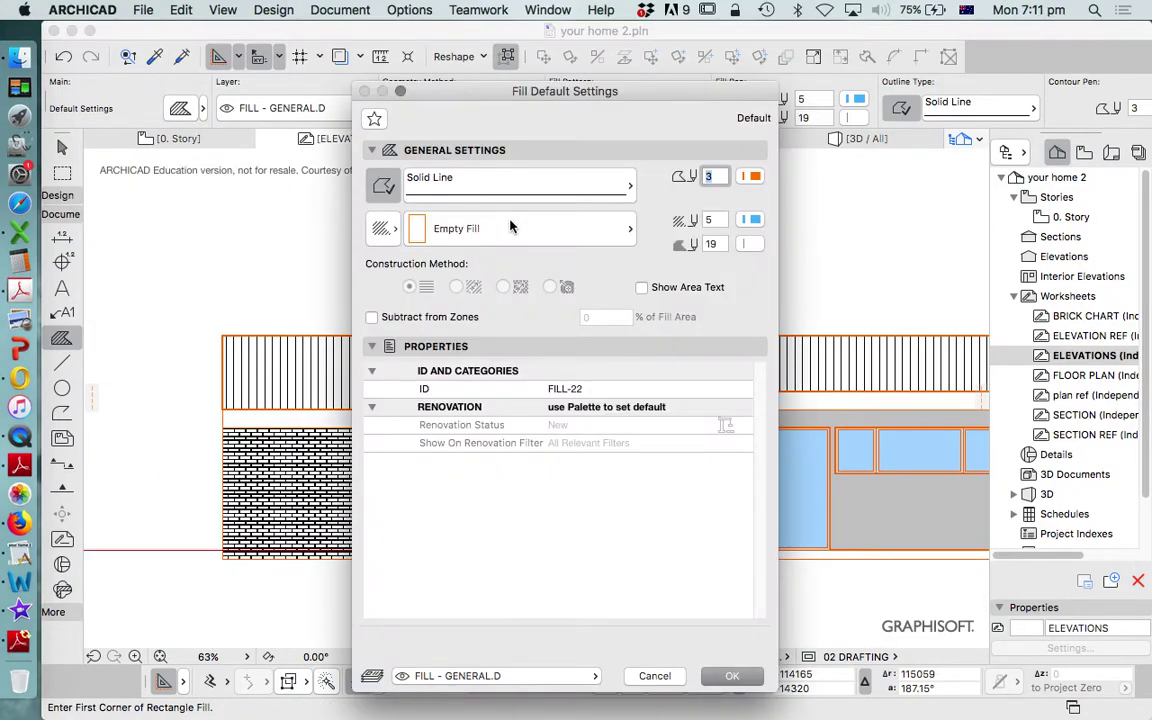
click(510, 227)
click(703, 260)
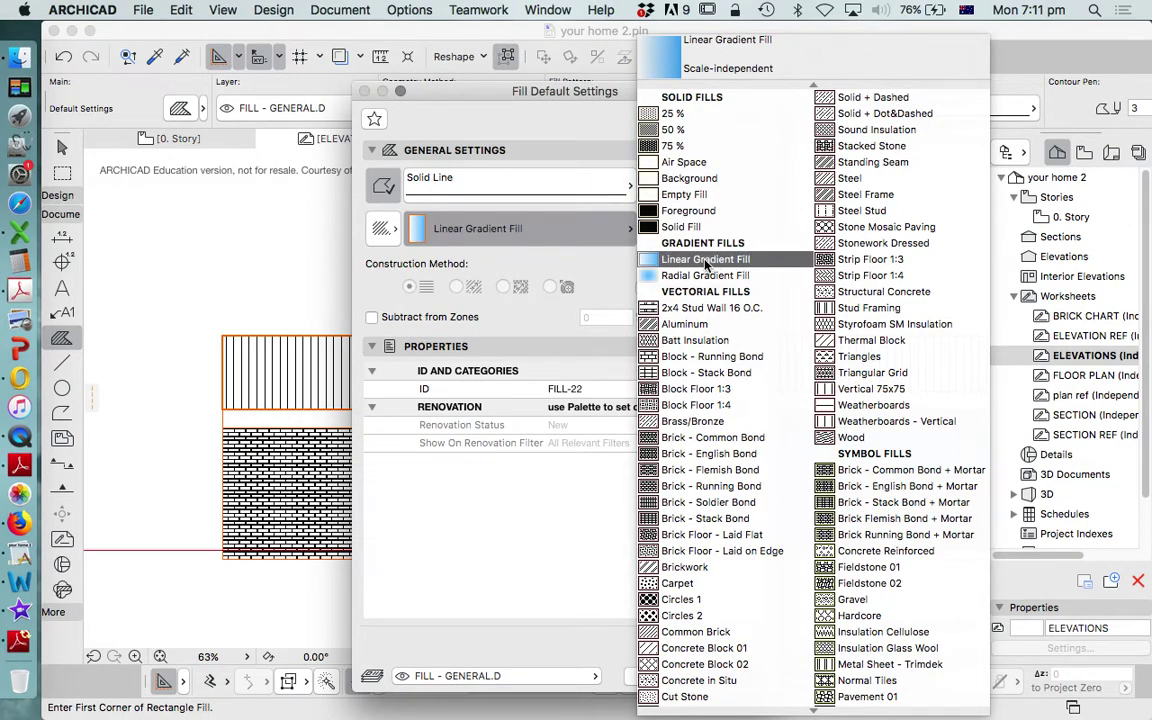
click(706, 262)
click(752, 221)
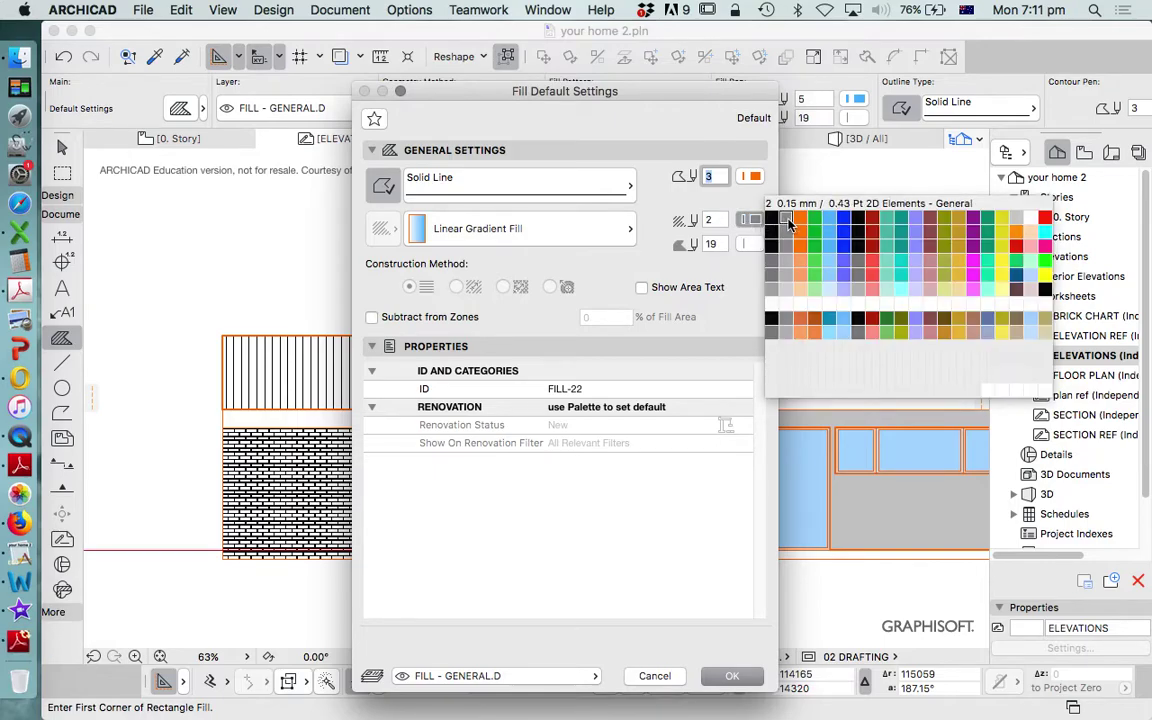
click(787, 222)
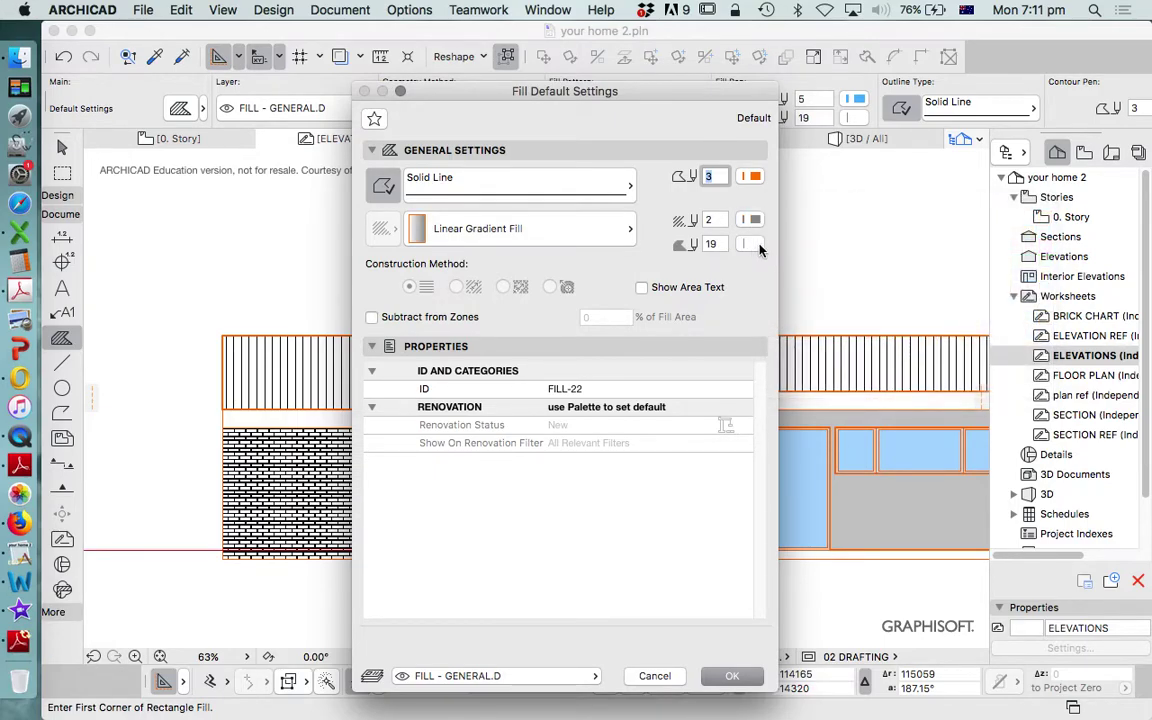
click(727, 679)
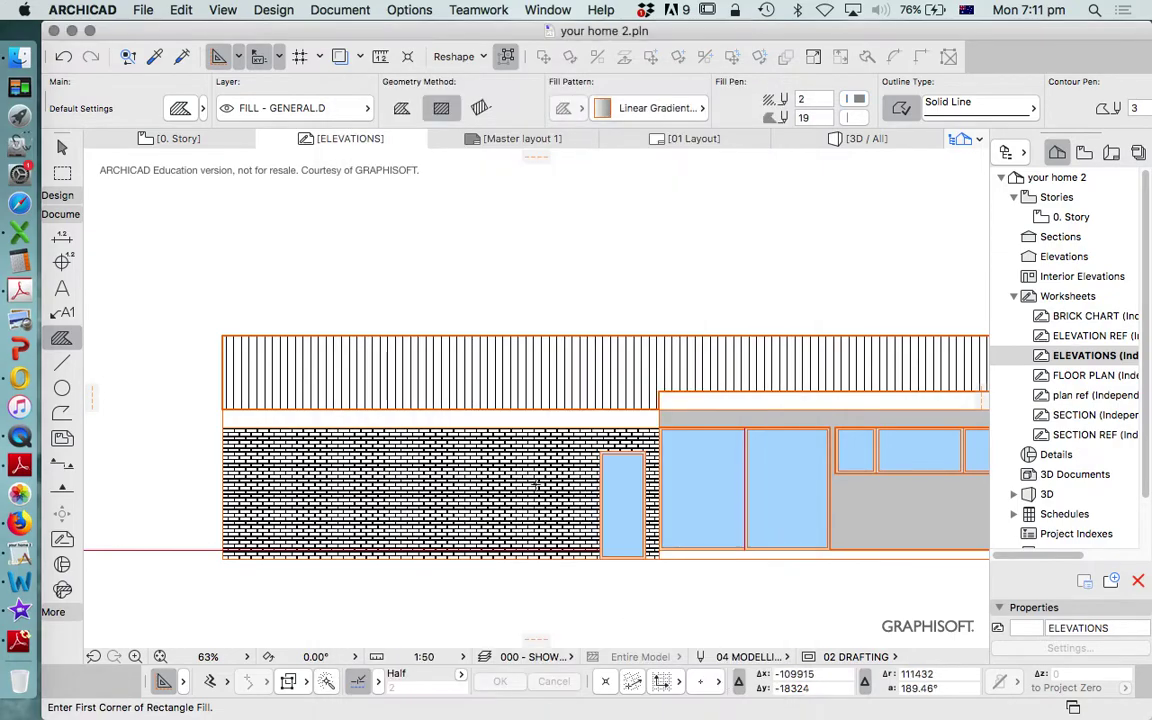
- Draw a rotated-rectangle gradient fill 75 high below the roof edge, from the house's far corner to the entry canopy
click(480, 108)
scroll(206, 425, up, 5)
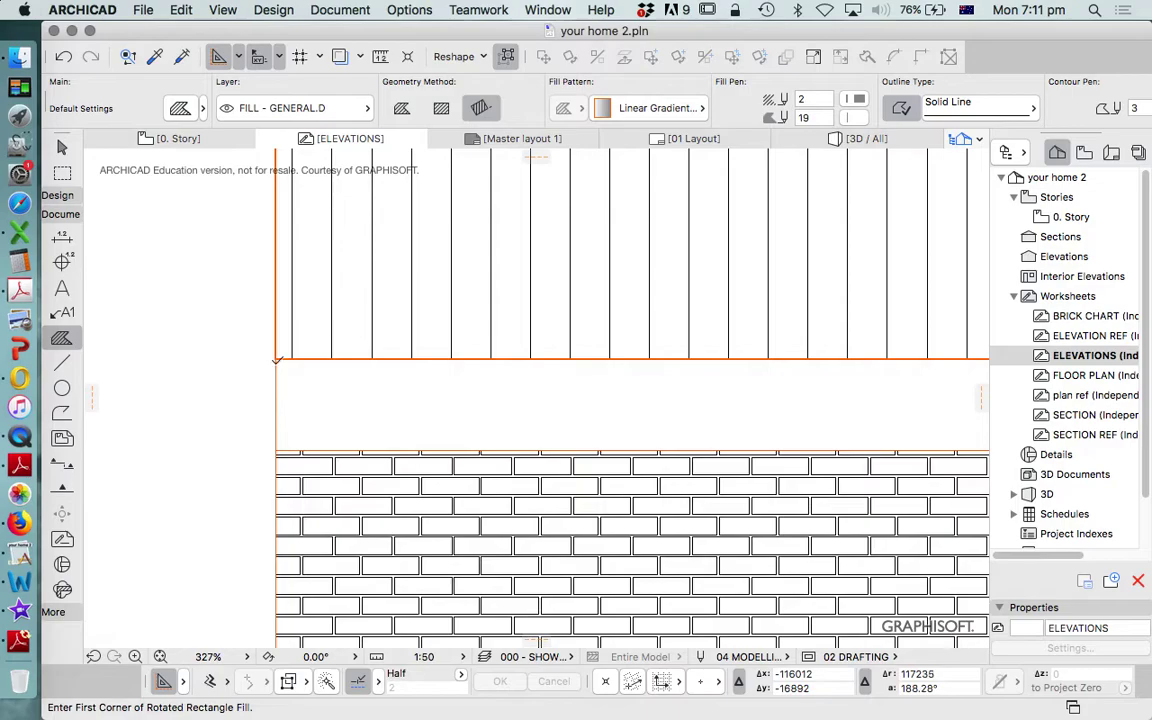
click(277, 358)
scroll(303, 327, down, 3)
scroll(560, 342, up, 2)
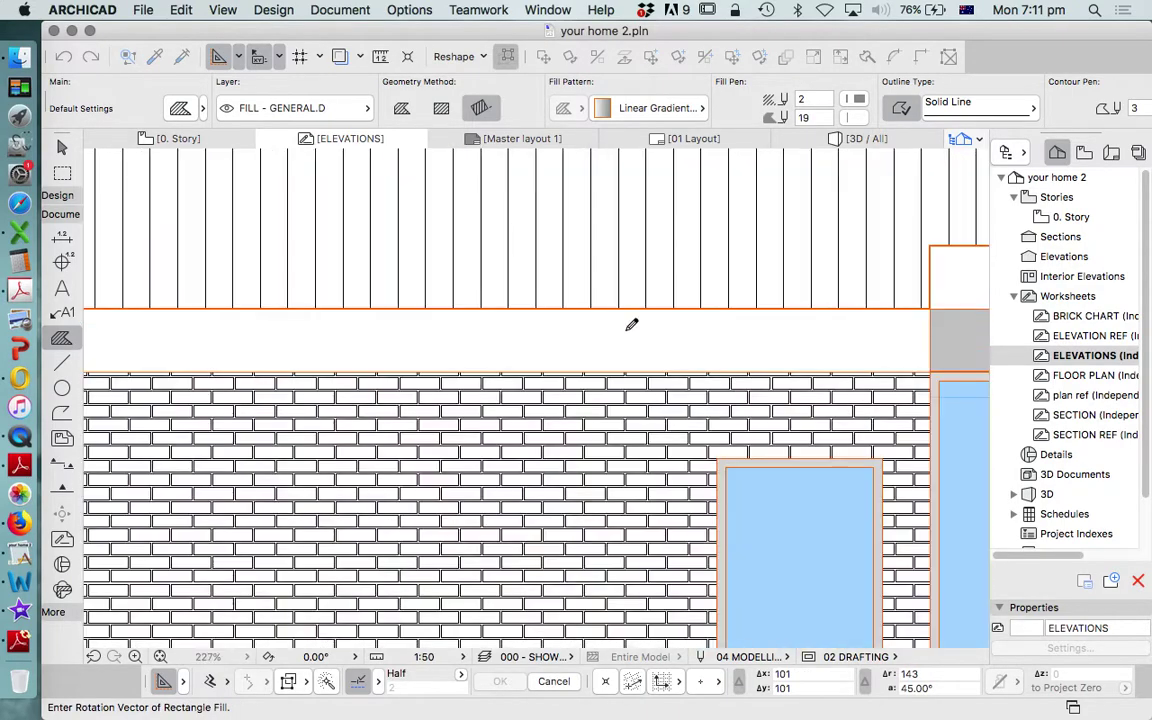
click(937, 305)
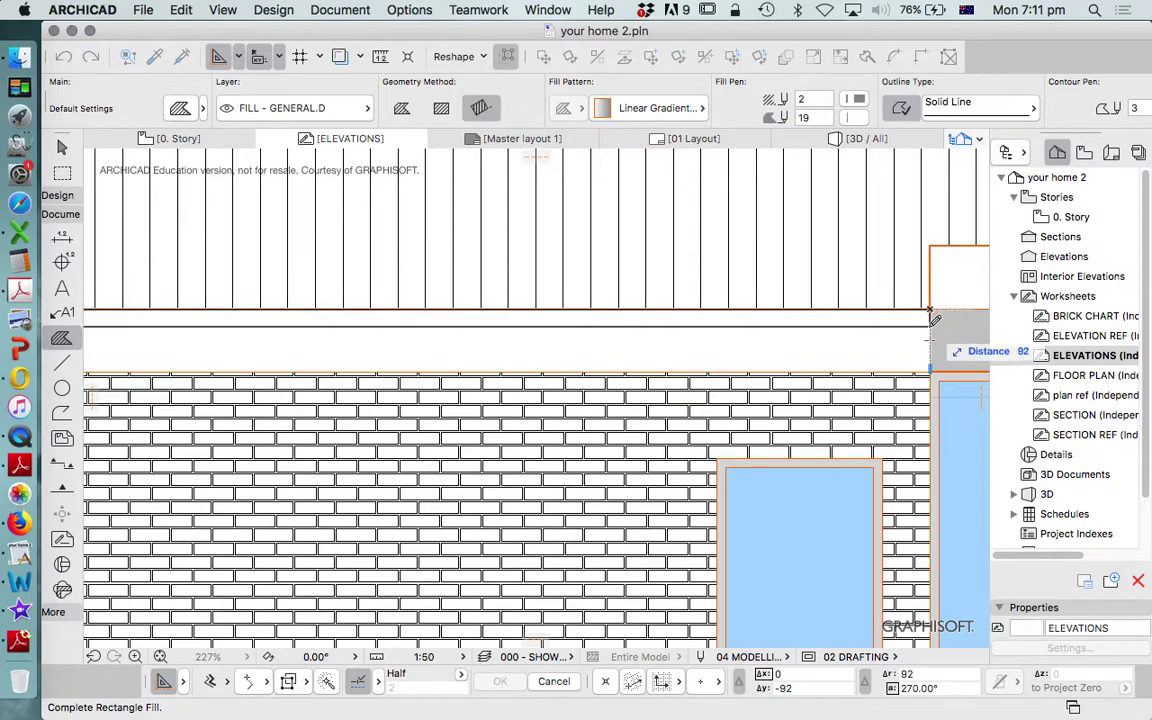
key(Tab)
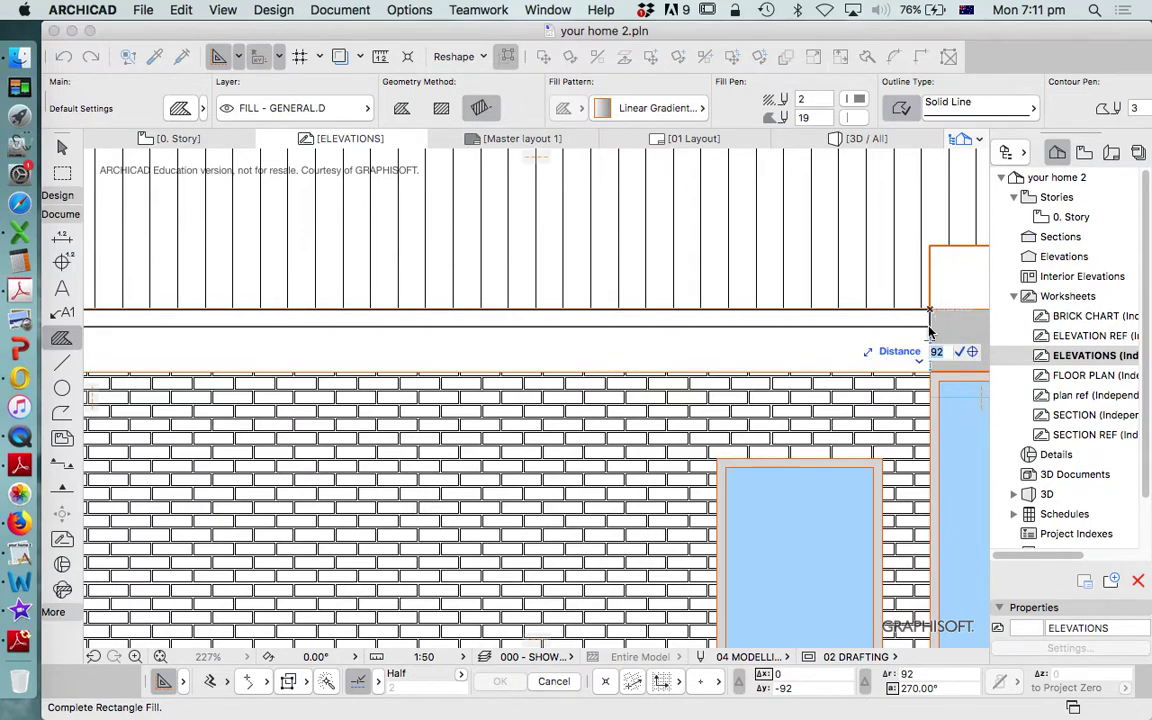
text(75)
key(Return)
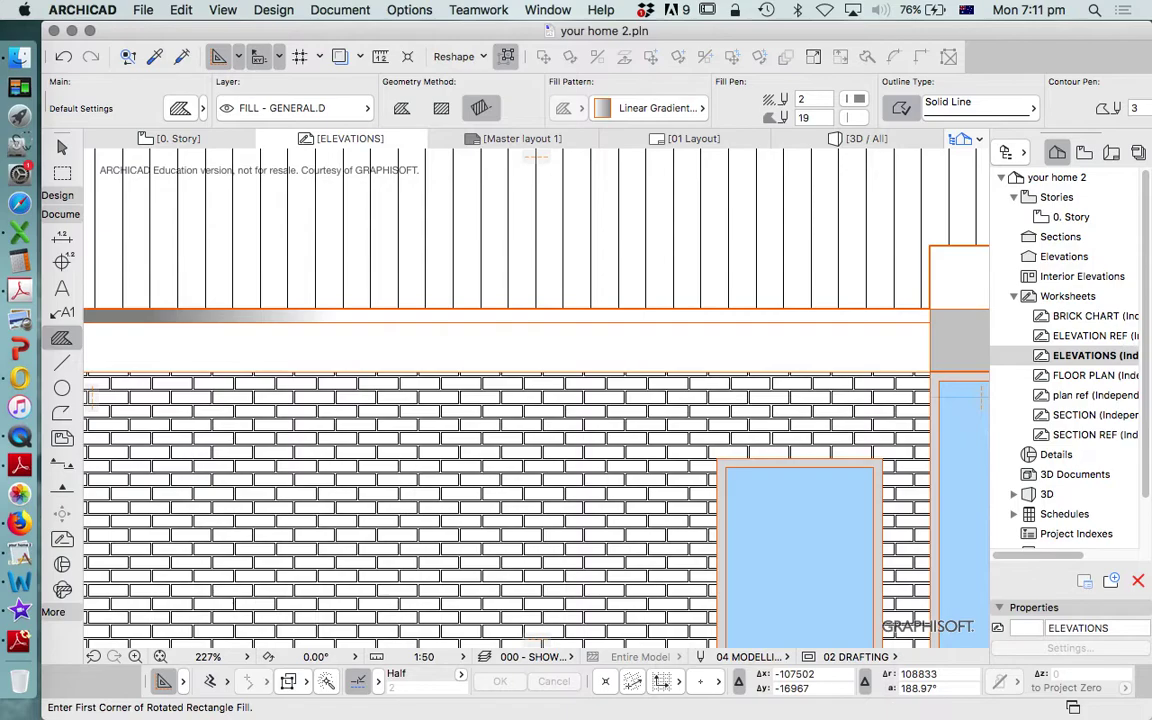
- Select the new gutter fill strip and move it 50 straight down from the roof edge
key(Escape)
click(930, 322)
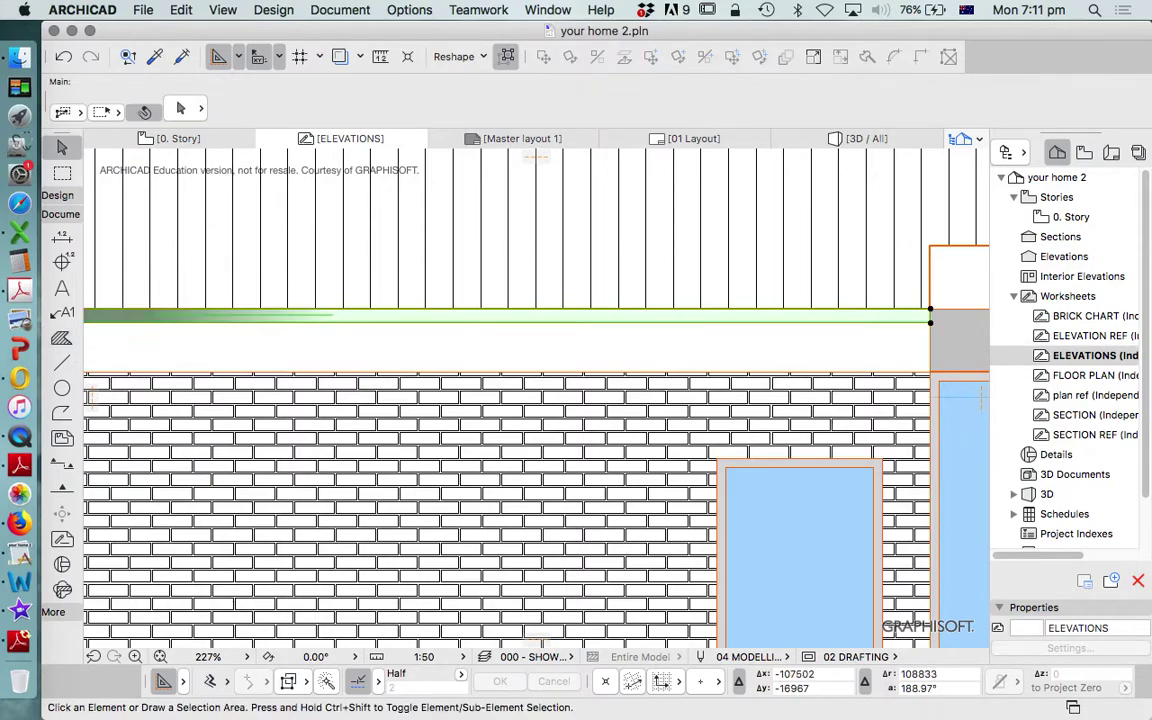
scroll(930, 322, down, 1)
scroll(610, 322, down, 3)
scroll(429, 330, down, 2)
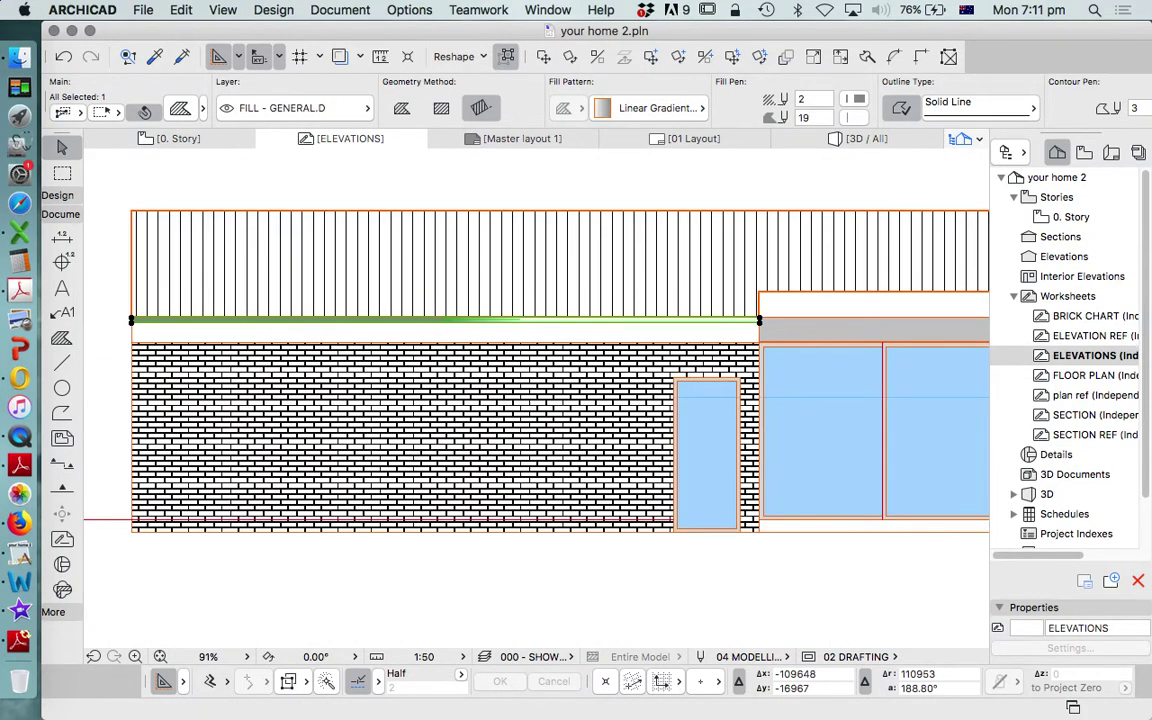
scroll(429, 330, up, 11)
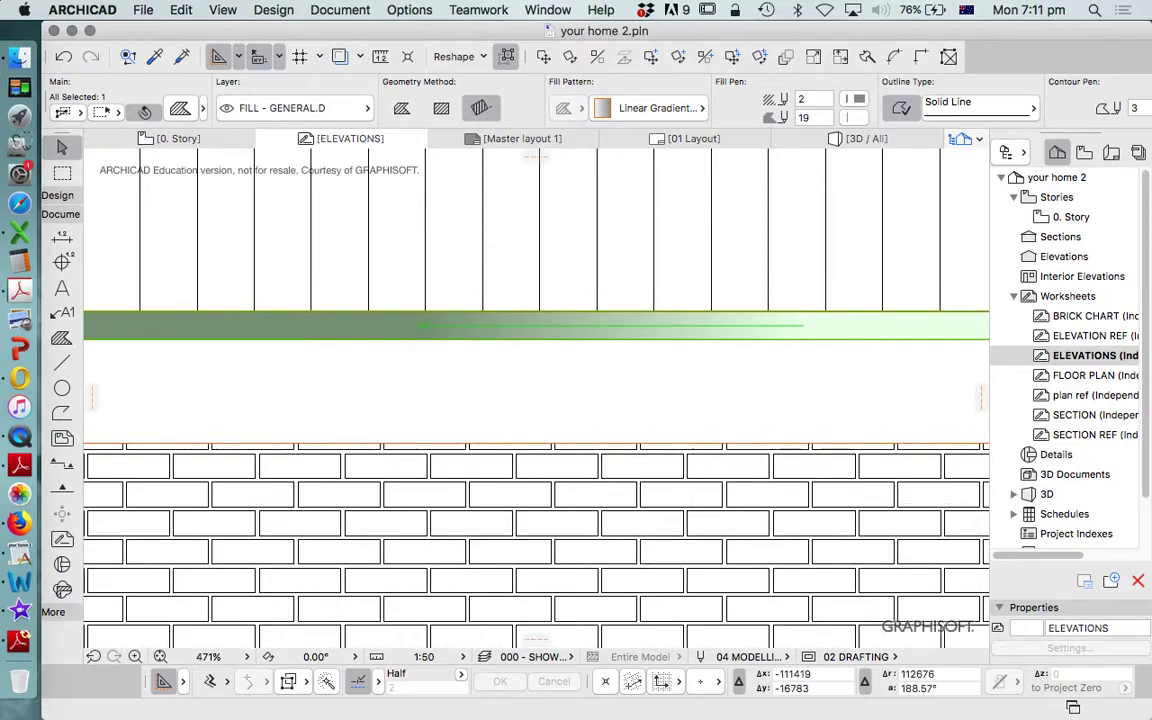
key(super+d)
click(563, 227)
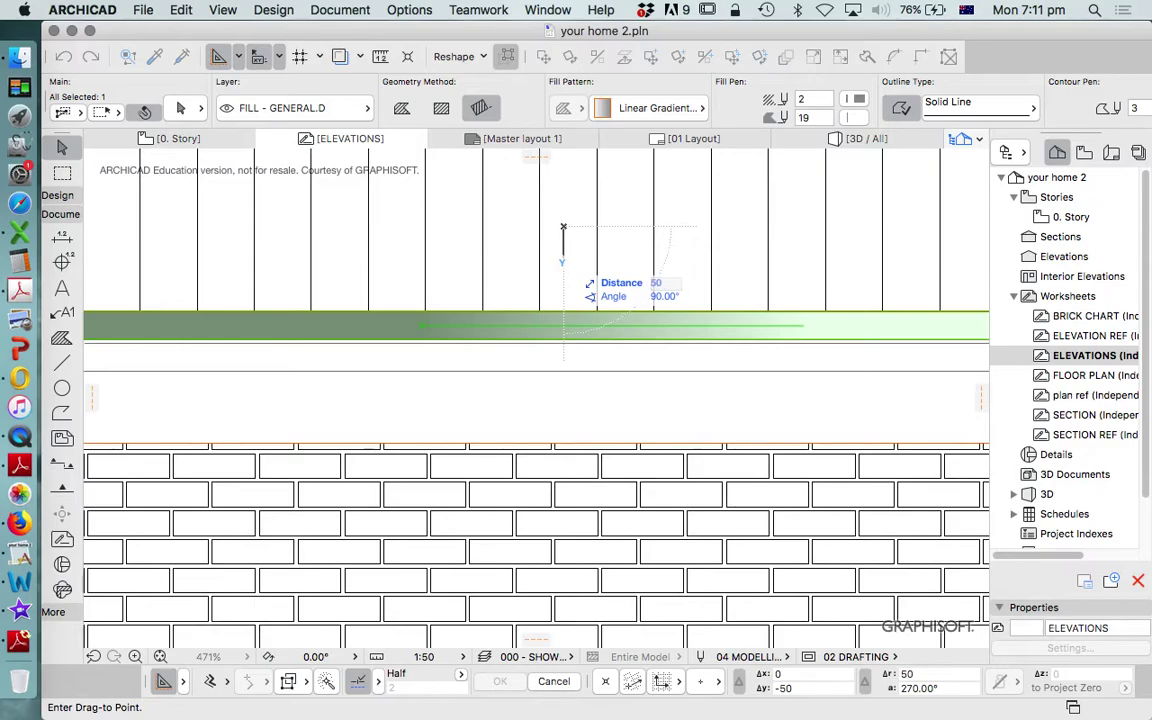
key(Return)
scroll(513, 303, down, 8)
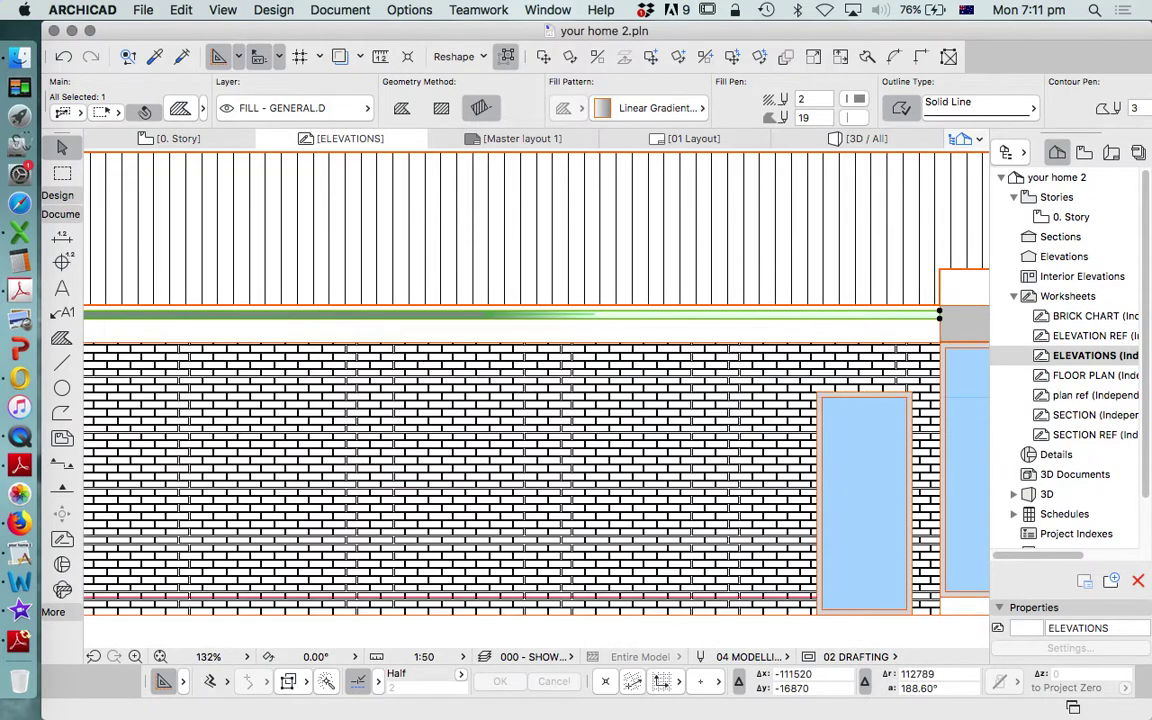
- Adjust the gutter strip's gradient vector so the shading runs vertically, darkest along the lower edge, and deselect the strip
scroll(598, 328, down, 4)
scroll(693, 321, up, 12)
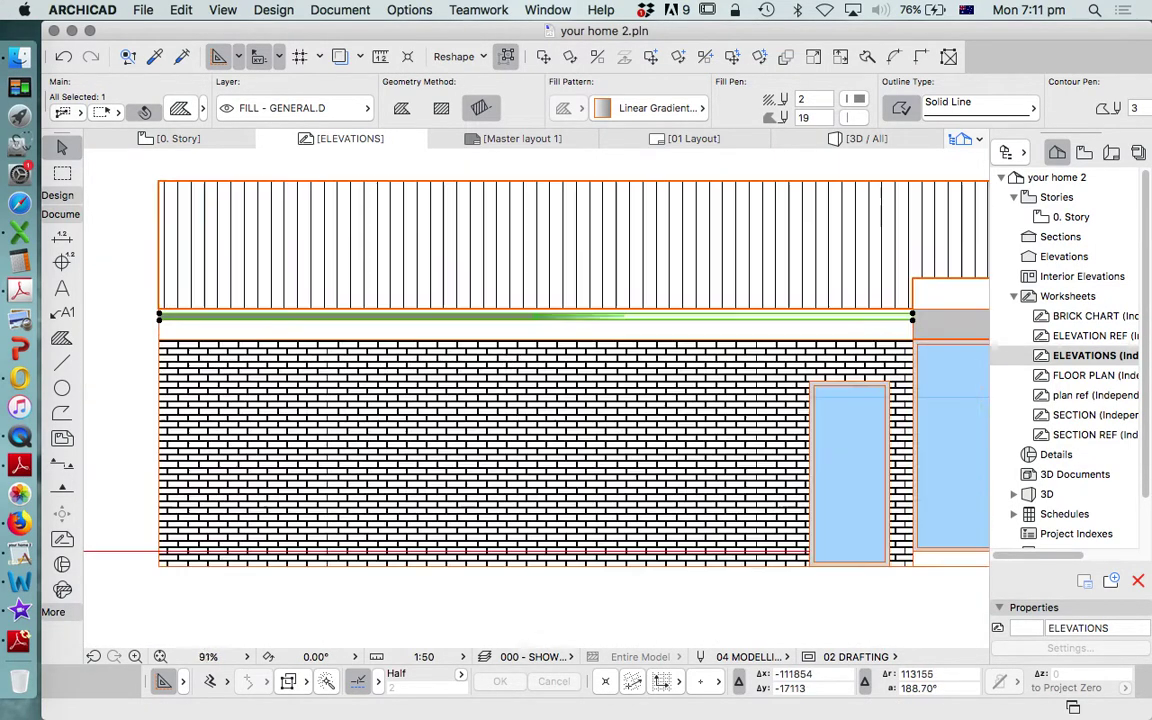
click(536, 320)
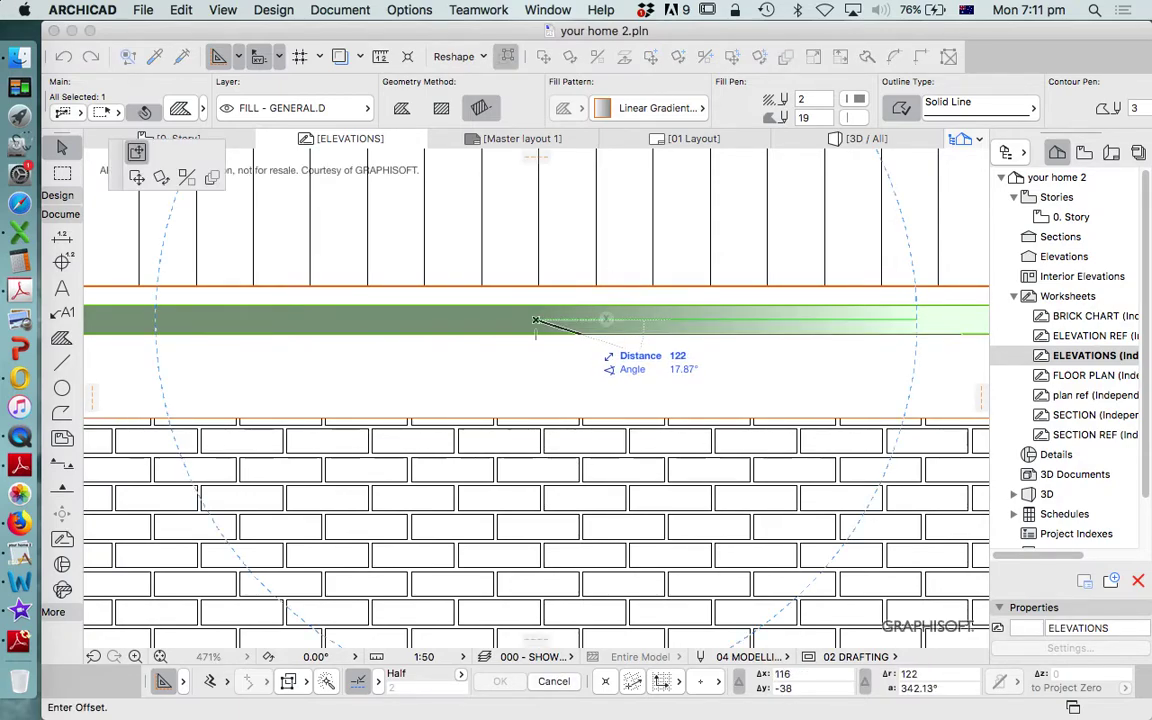
click(578, 334)
scroll(530, 340, down, 6)
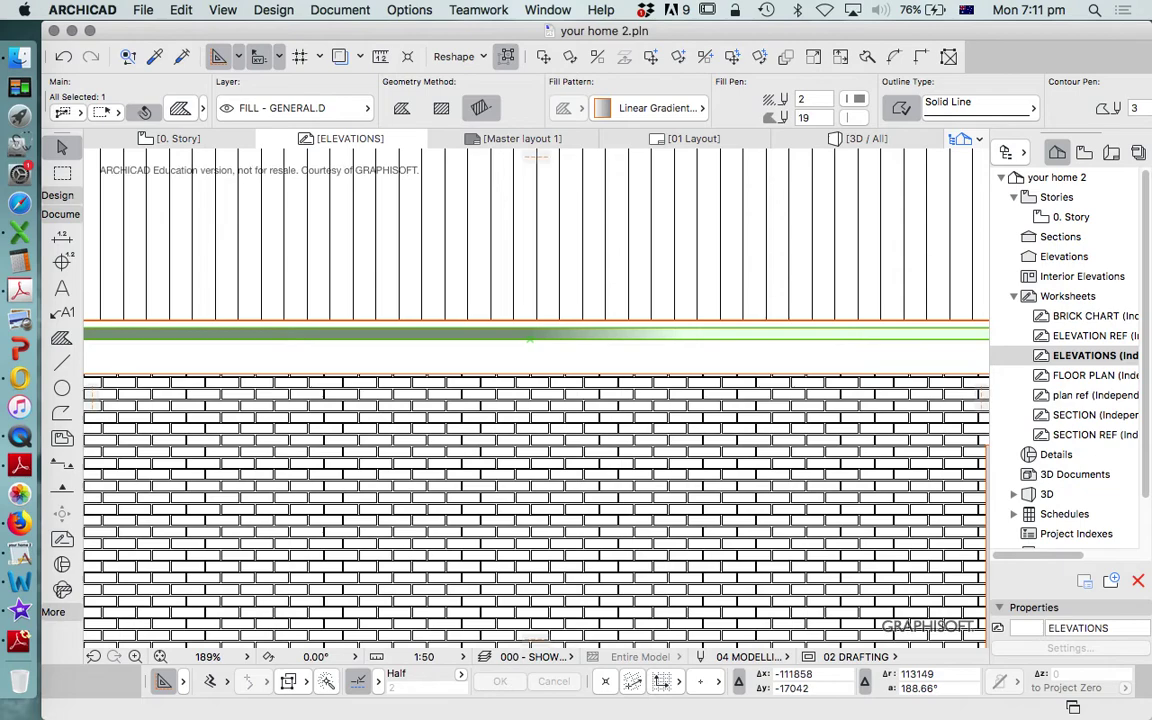
click(530, 338)
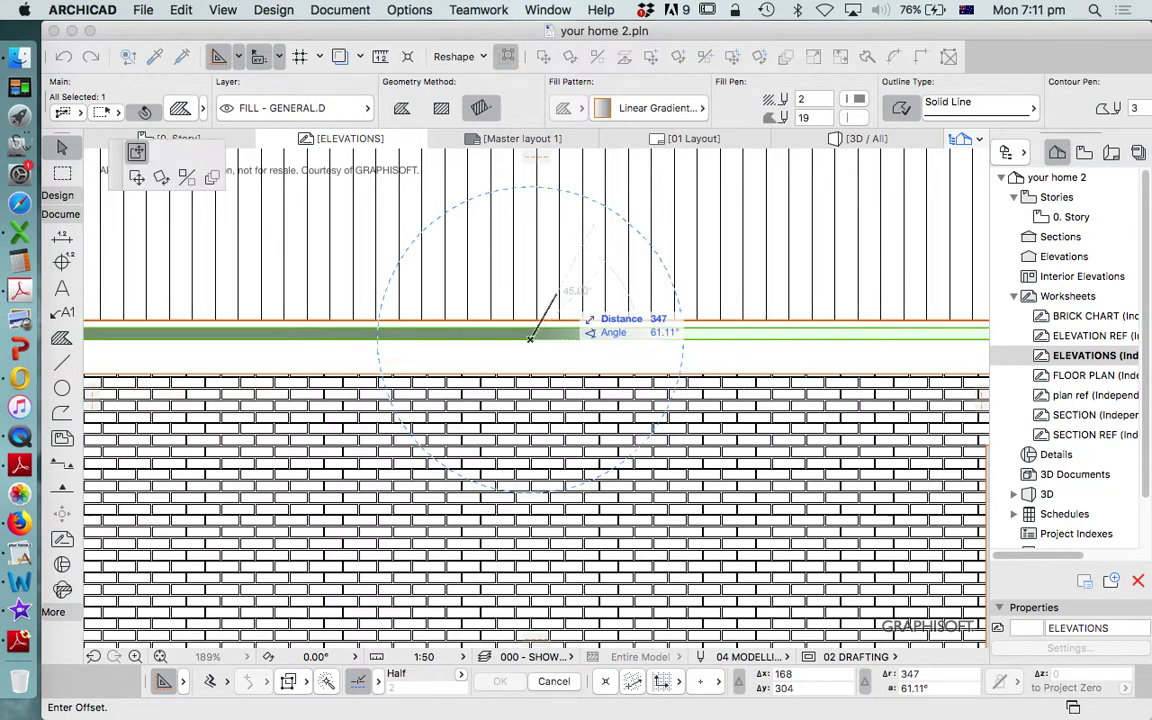
scroll(527, 318, up, 4)
click(531, 345)
scroll(533, 349, down, 9)
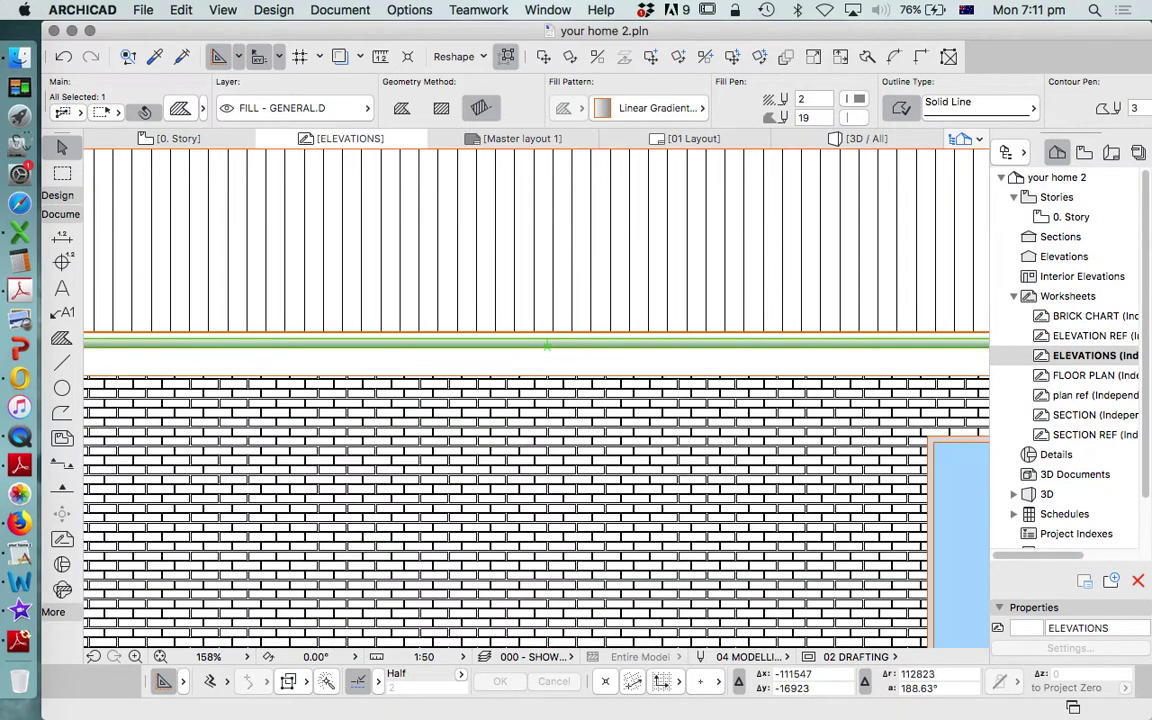
scroll(533, 343, up, 15)
key(Escape)
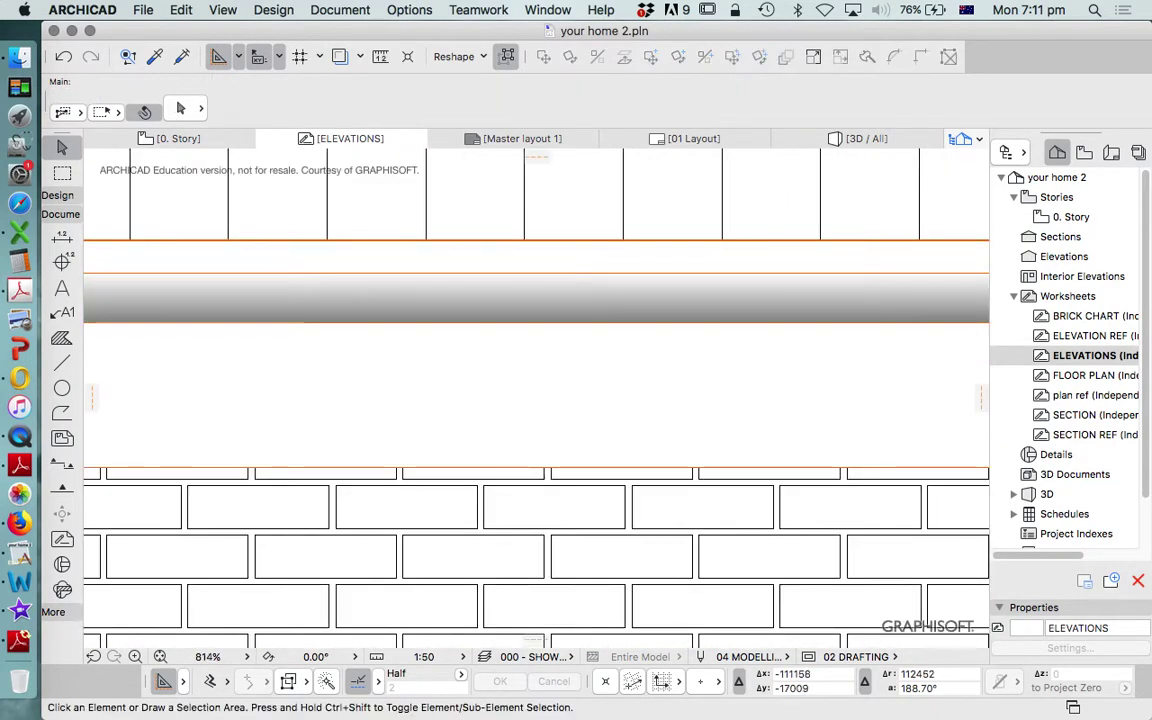
scroll(533, 400, down, 10)
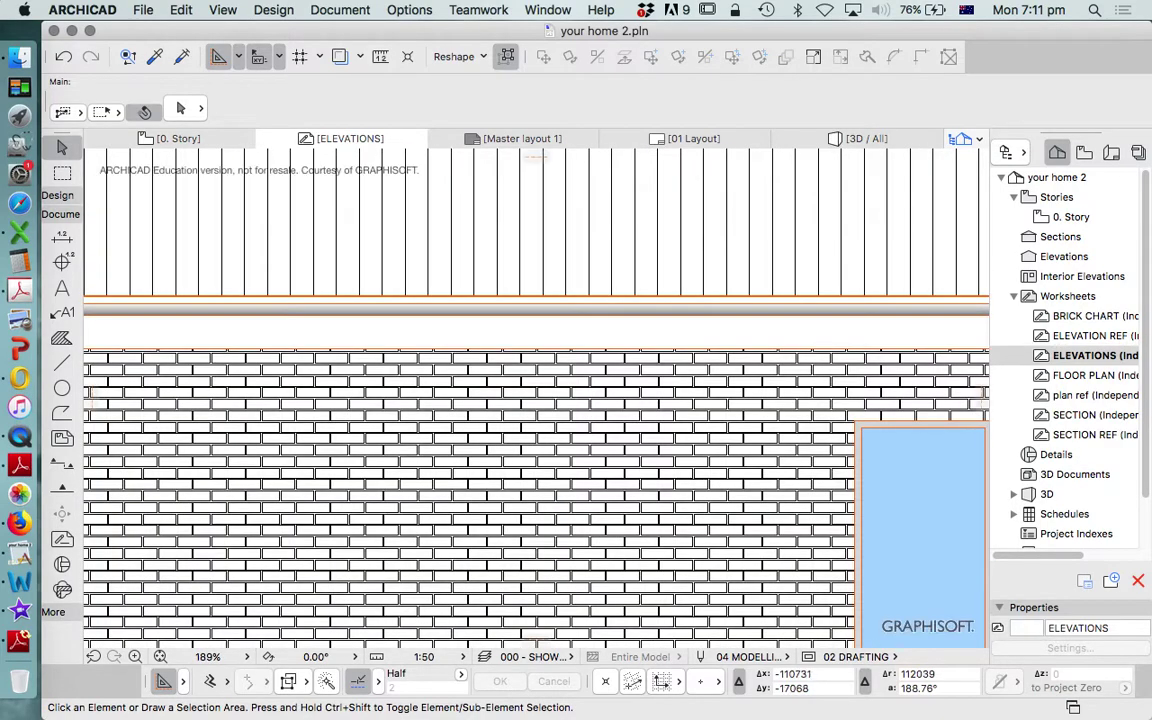
- Copy the gutter strip from the first wall's roof edge to the matching roof edge on the other side of the entry canopy
scroll(533, 400, up, 5)
scroll(559, 314, up, 5)
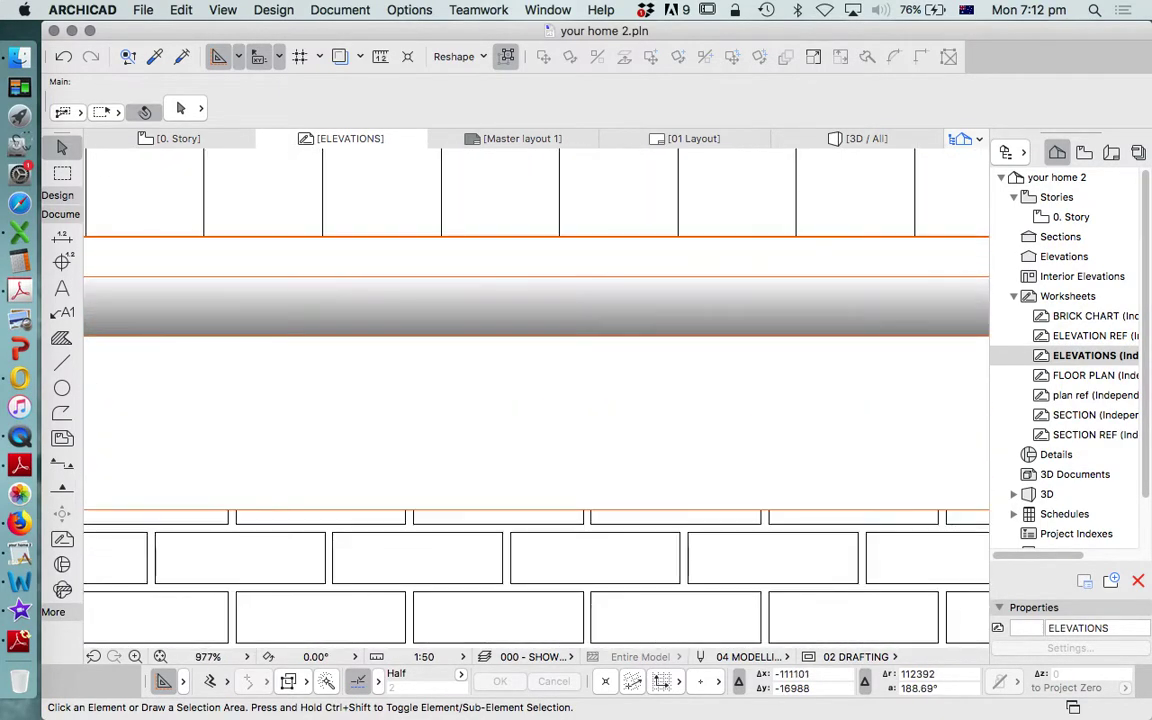
scroll(540, 323, down, 7)
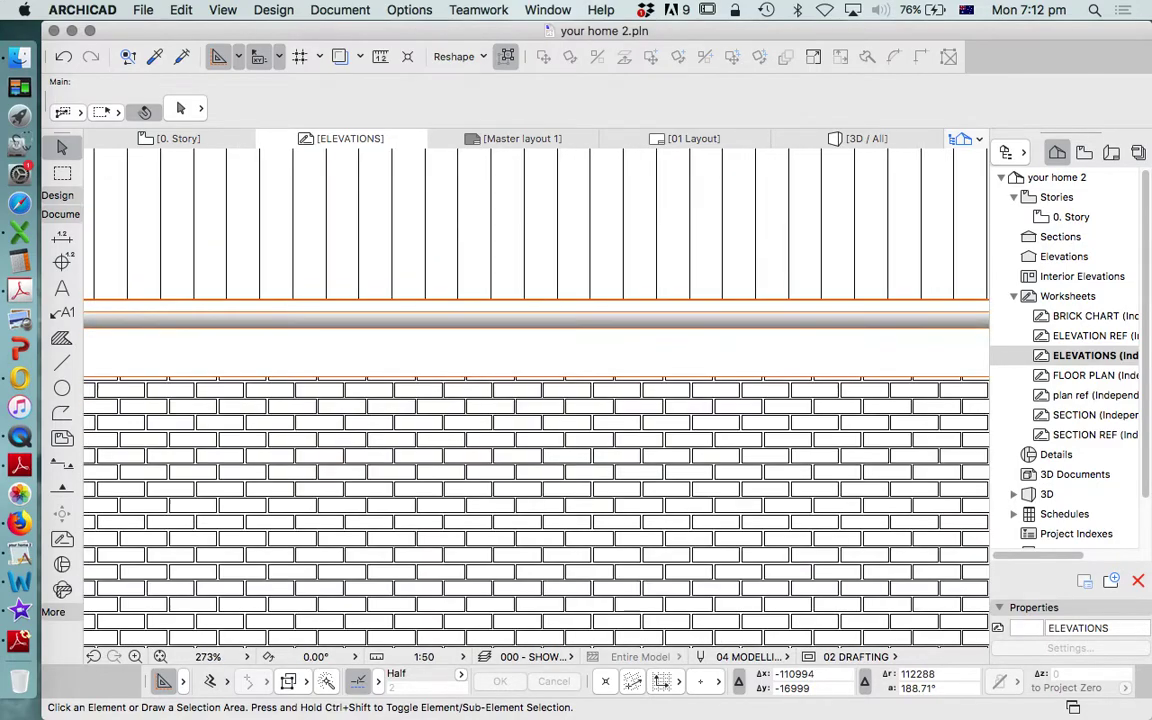
click(415, 319)
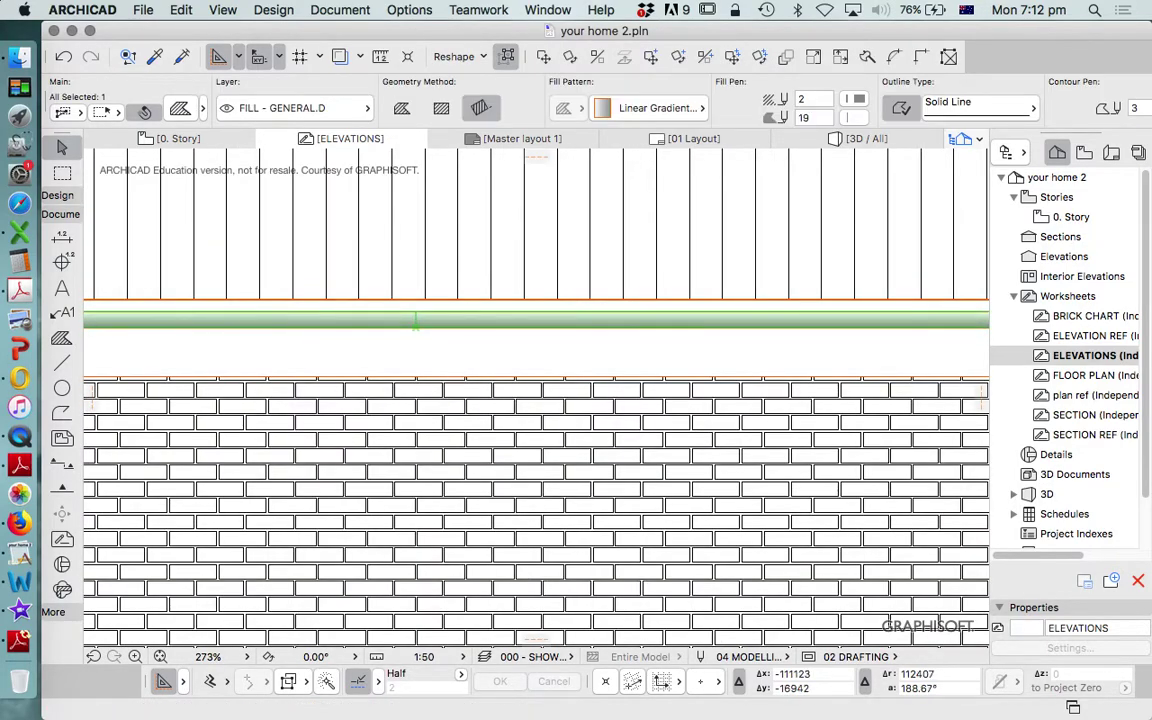
scroll(415, 320, down, 5)
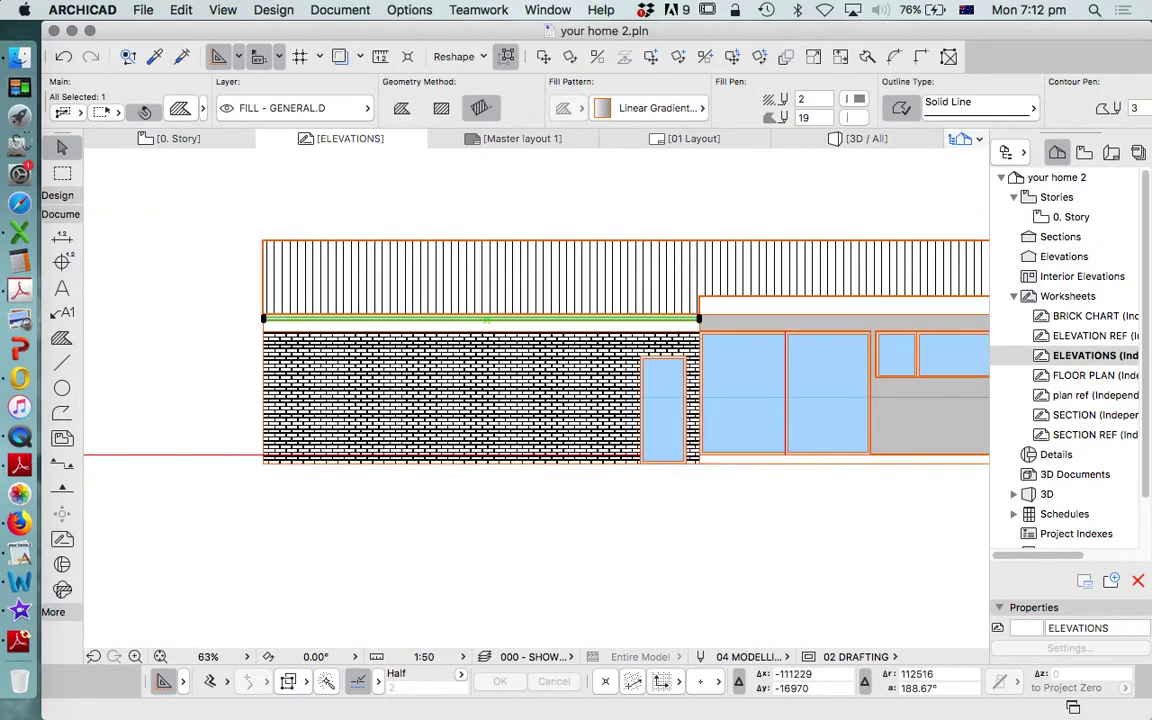
key(super+alt+d)
scroll(239, 310, up, 5)
click(363, 346)
scroll(330, 335, down, 5)
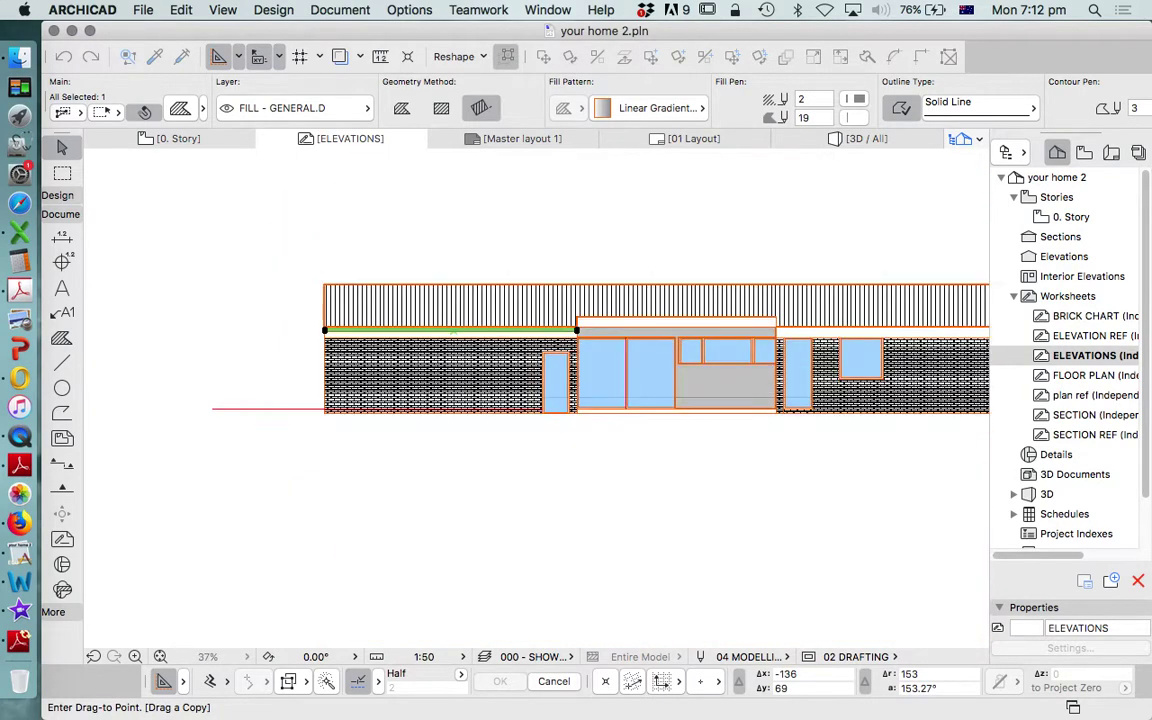
scroll(735, 350, up, 6)
click(719, 349)
- Copy the gutter strip again so it starts at the upper corner of the entry canopy's fascia
click(651, 57)
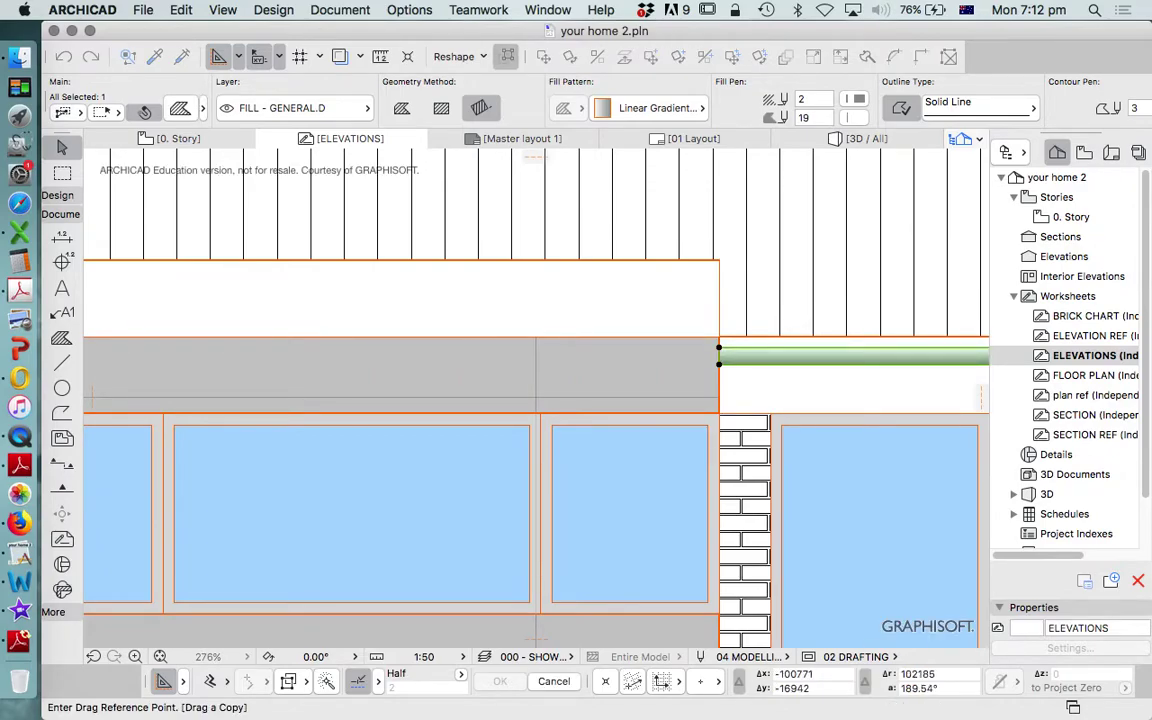
click(719, 349)
scroll(719, 349, down, 5)
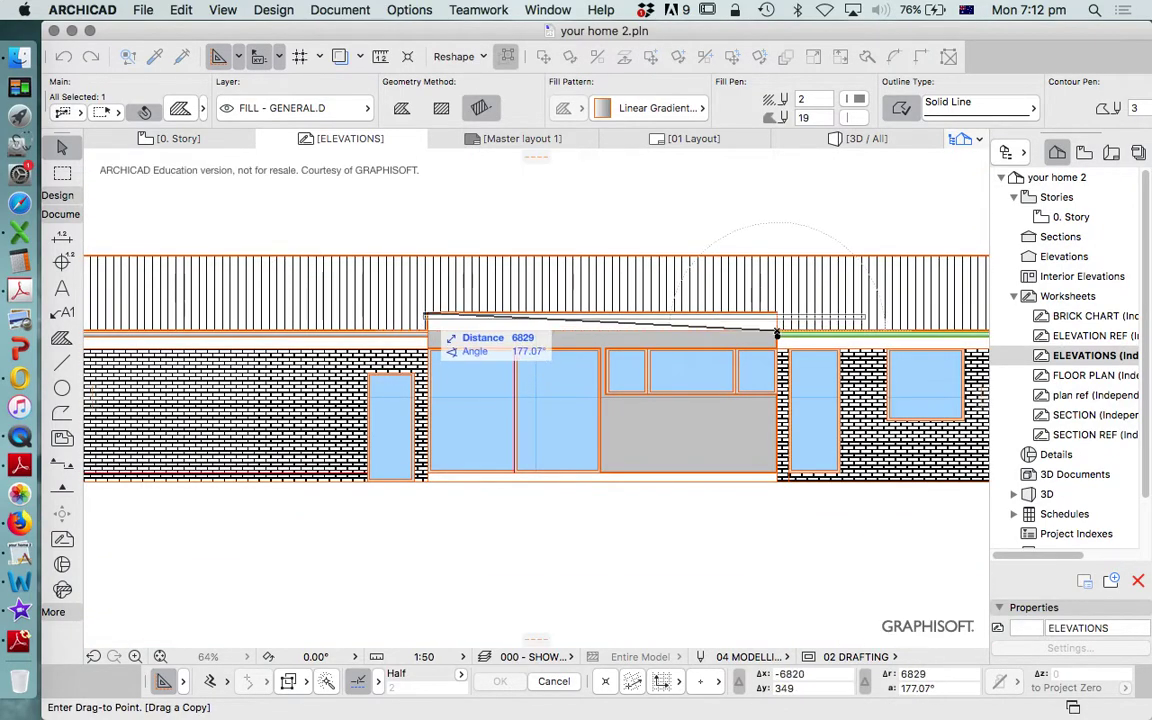
scroll(863, 317, up, 10)
click(863, 317)
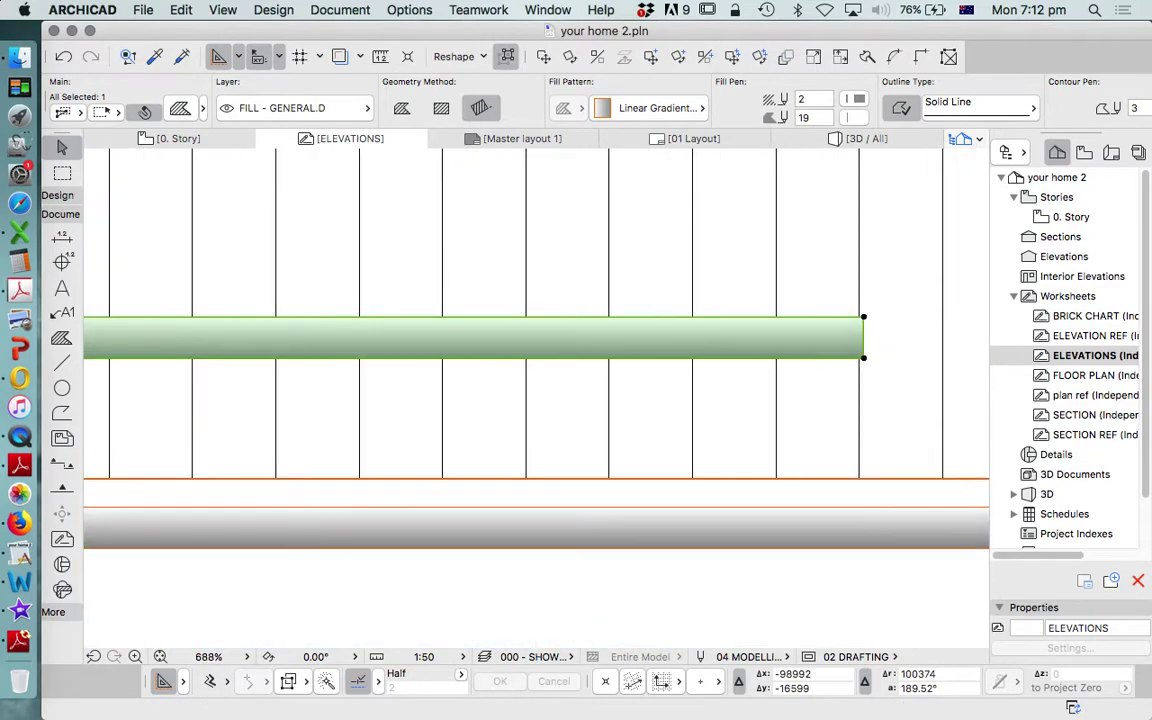
- Shorten the canopy's gutter strip so its overhanging end meets the canopy's far edge
click(863, 332)
scroll(863, 332, down, 5)
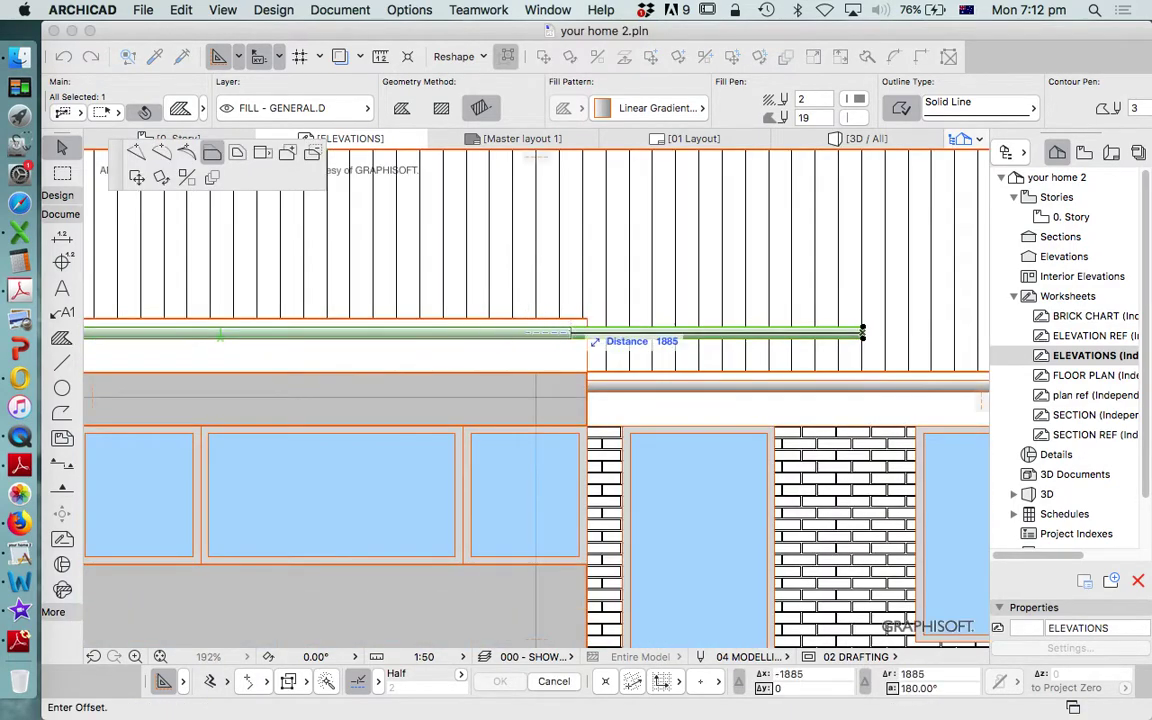
click(587, 332)
scroll(530, 335, down, 6)
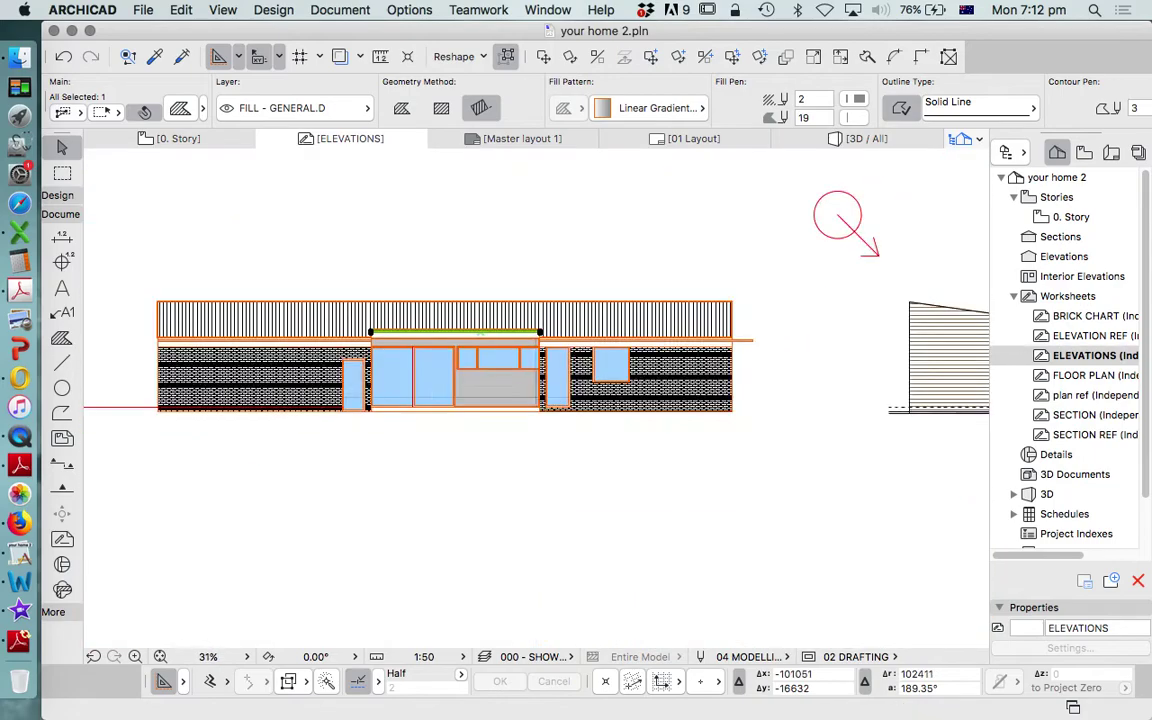
- Trim the overhanging end of the last wall's gutter strip back to the house's end wall and deselect it
scroll(740, 338, up, 10)
click(752, 355)
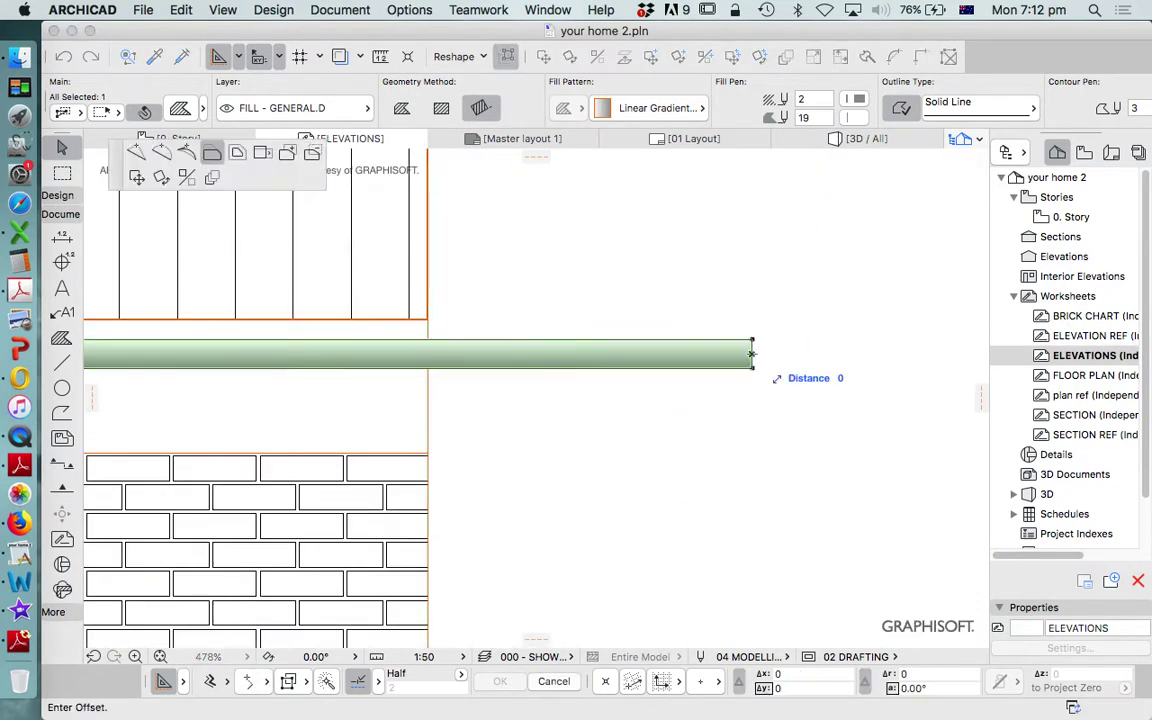
click(752, 355)
scroll(752, 355, down, 10)
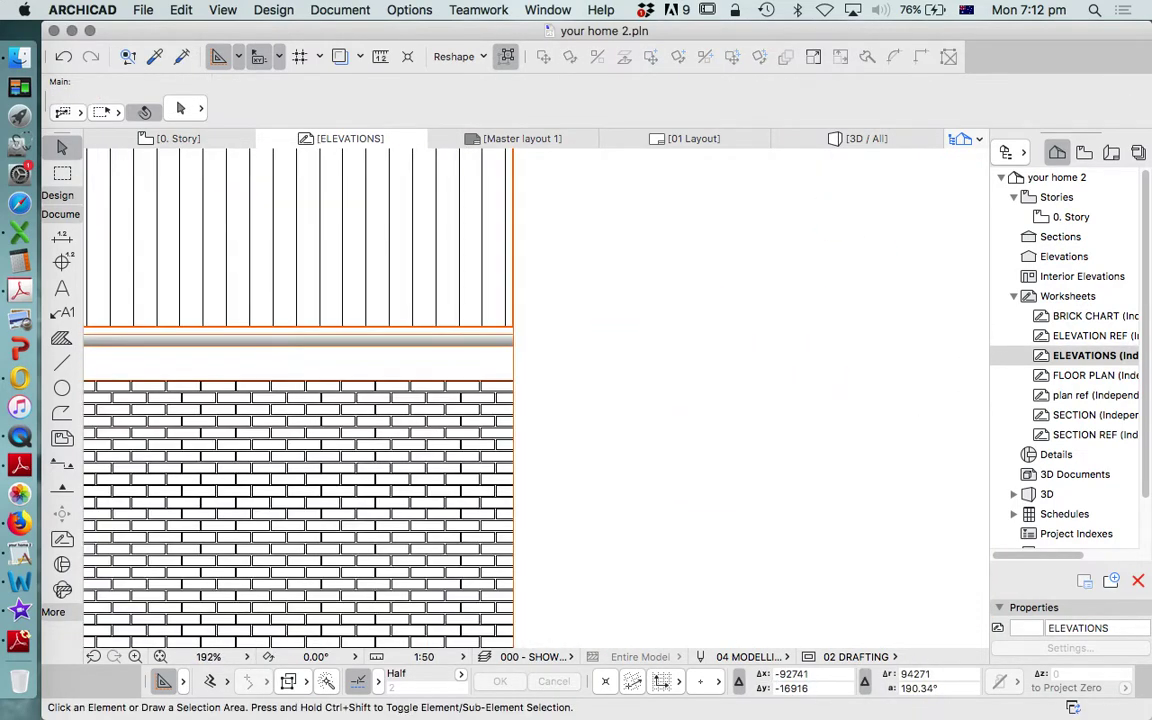
- Select the red floor-level line and stretch it horizontally across the whole house to just past the opposite end wall
scroll(506, 304, up, 6)
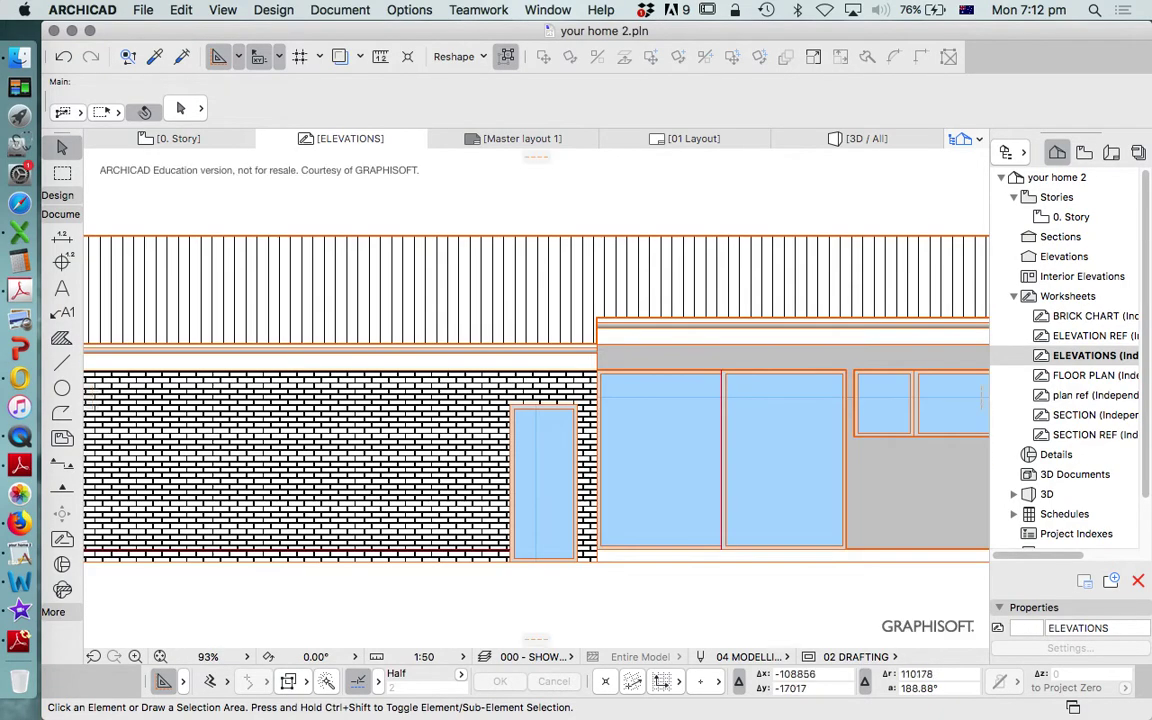
scroll(480, 354, down, 5)
scroll(696, 392, up, 4)
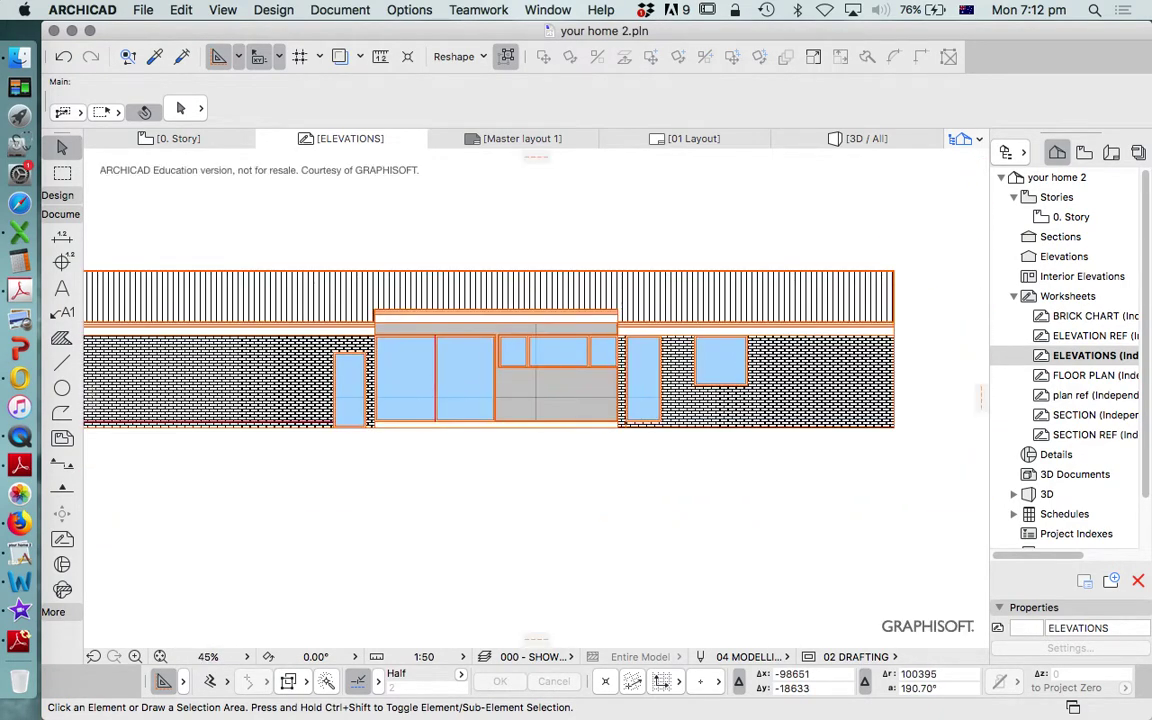
scroll(379, 445, down, 4)
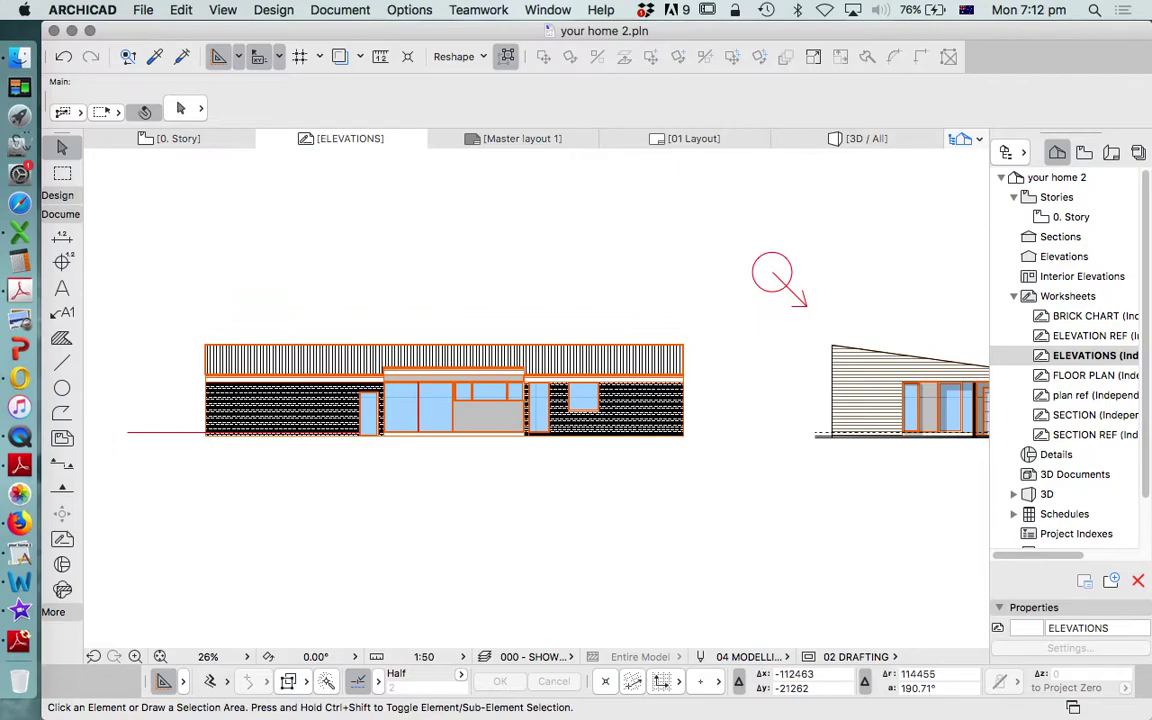
drag(166, 445, 146, 400)
click(360, 432)
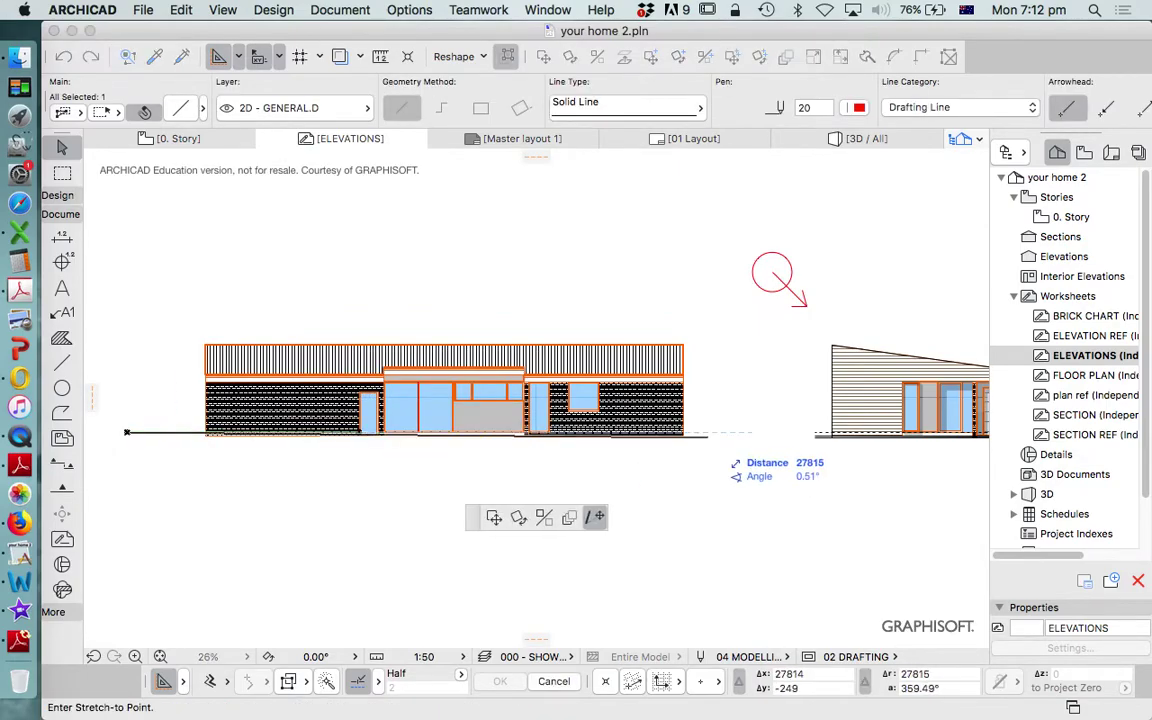
click(545, 466)
click(718, 432)
key(Escape)
- Pick up the Dashed, pen 7 settings from the neighbouring elevation's floor line and apply them to the stretched line
scroll(831, 432, up, 5)
alt+click(808, 431)
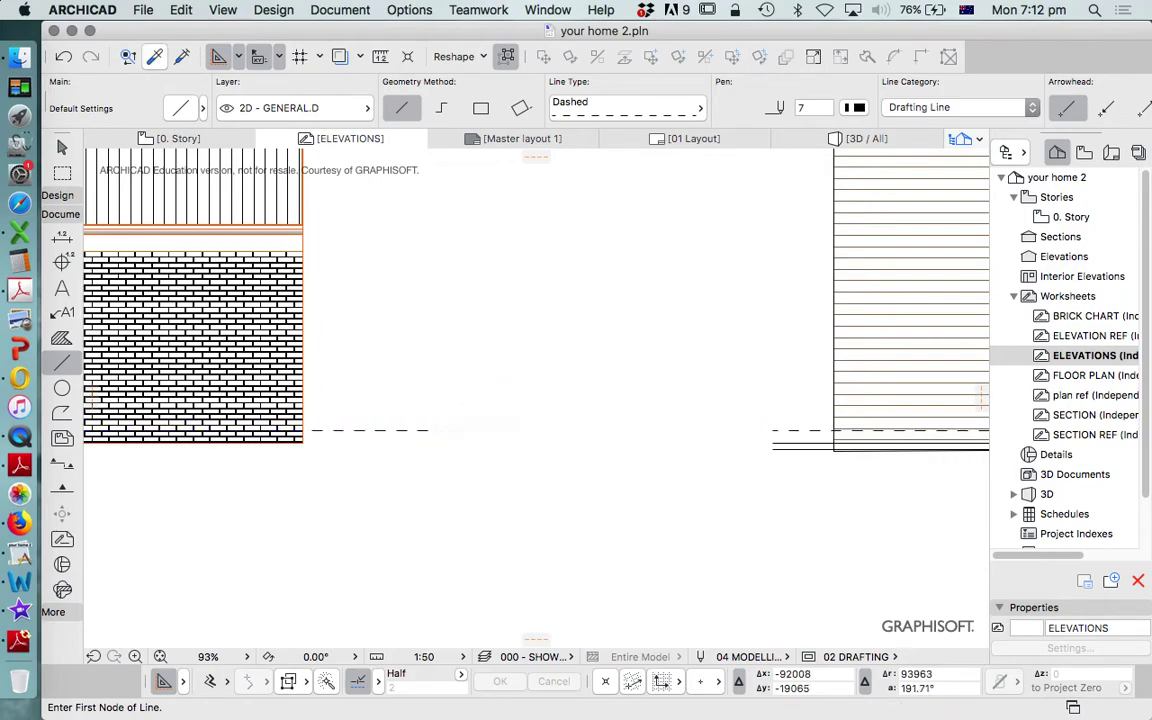
scroll(578, 262, down, 6)
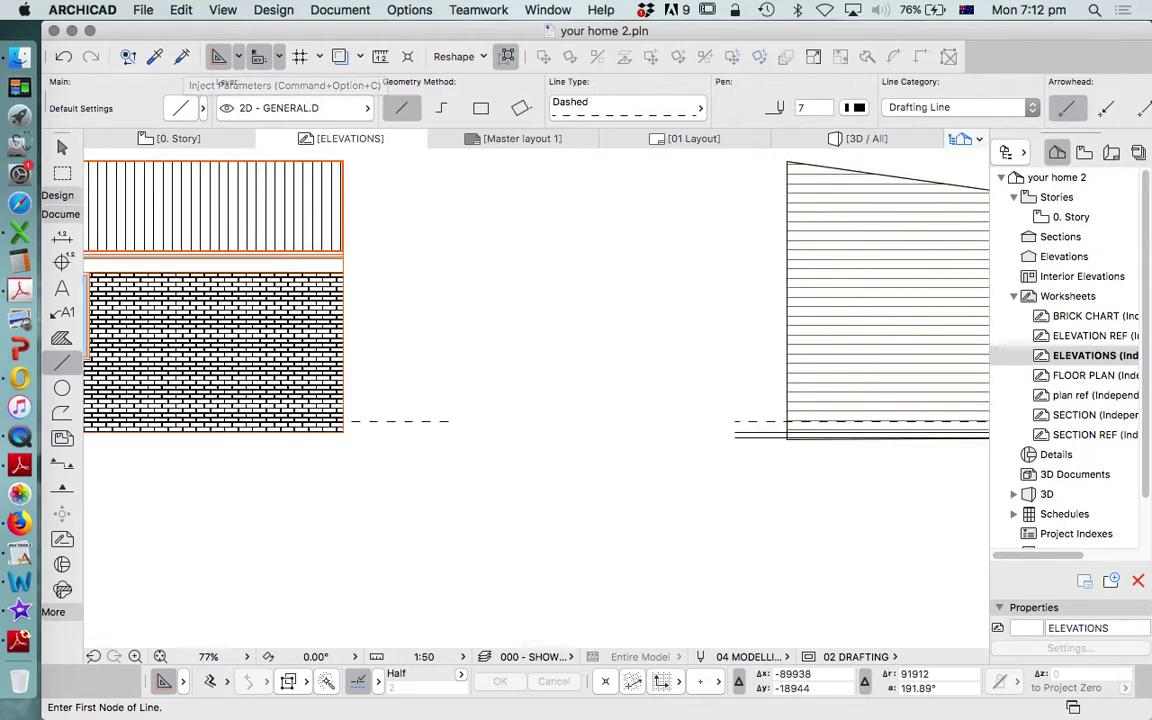
click(62, 148)
- Select the dashed floor line and shorten its left end back to the brick wall beside the entry
scroll(470, 387, up, 5)
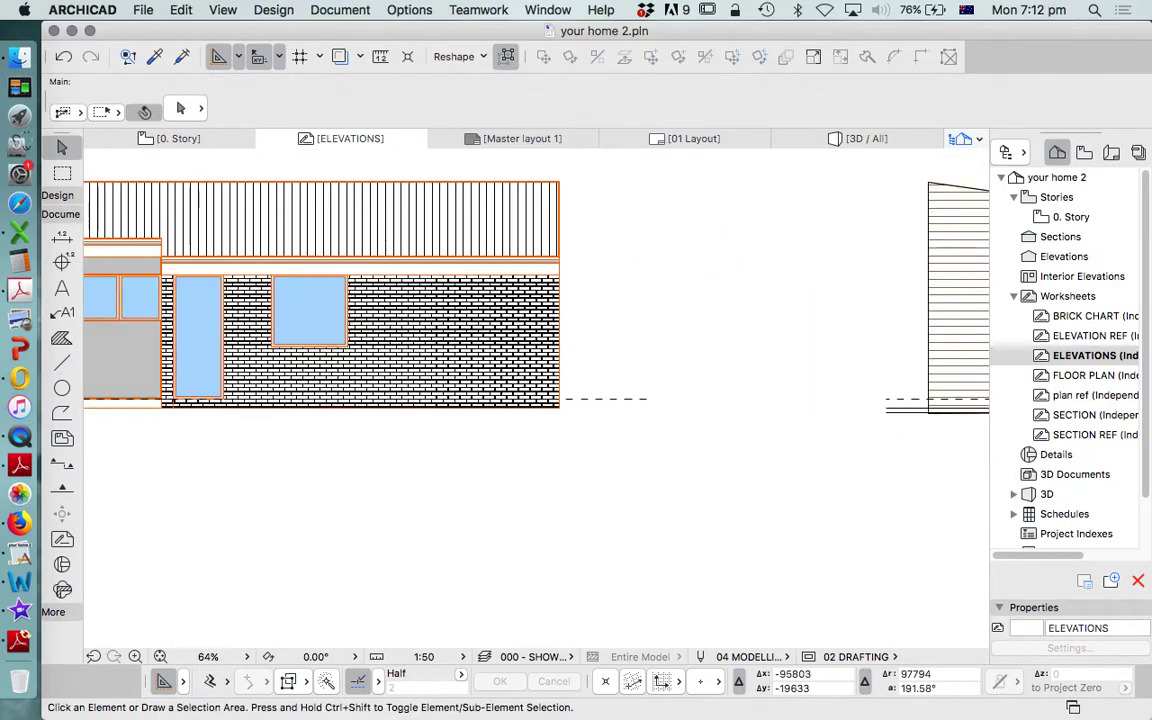
click(591, 399)
scroll(606, 398, down, 2)
scroll(721, 365, down, 1)
scroll(685, 378, down, 2)
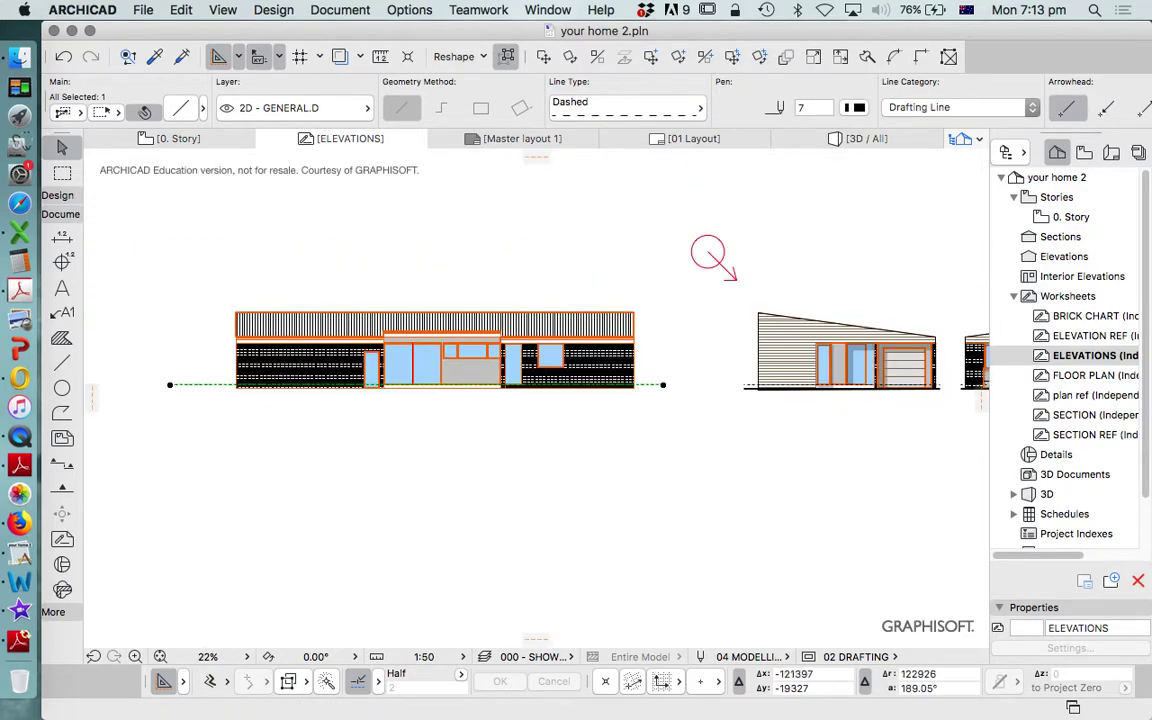
click(170, 384)
scroll(370, 380, up, 6)
click(502, 439)
- Add a second dashed floor line at the lower level, running under the entry and just past the left wall's outer corner
scroll(500, 437, down, 3)
click(493, 421)
scroll(500, 430, up, 4)
click(771, 391)
scroll(343, 392, down, 5)
click(363, 393)
click(229, 393)
click(208, 355)
- Select the left brick fill and offset its lower edge downward by one brick course
click(306, 383)
click(306, 393)
click(264, 393)
click(439, 392)
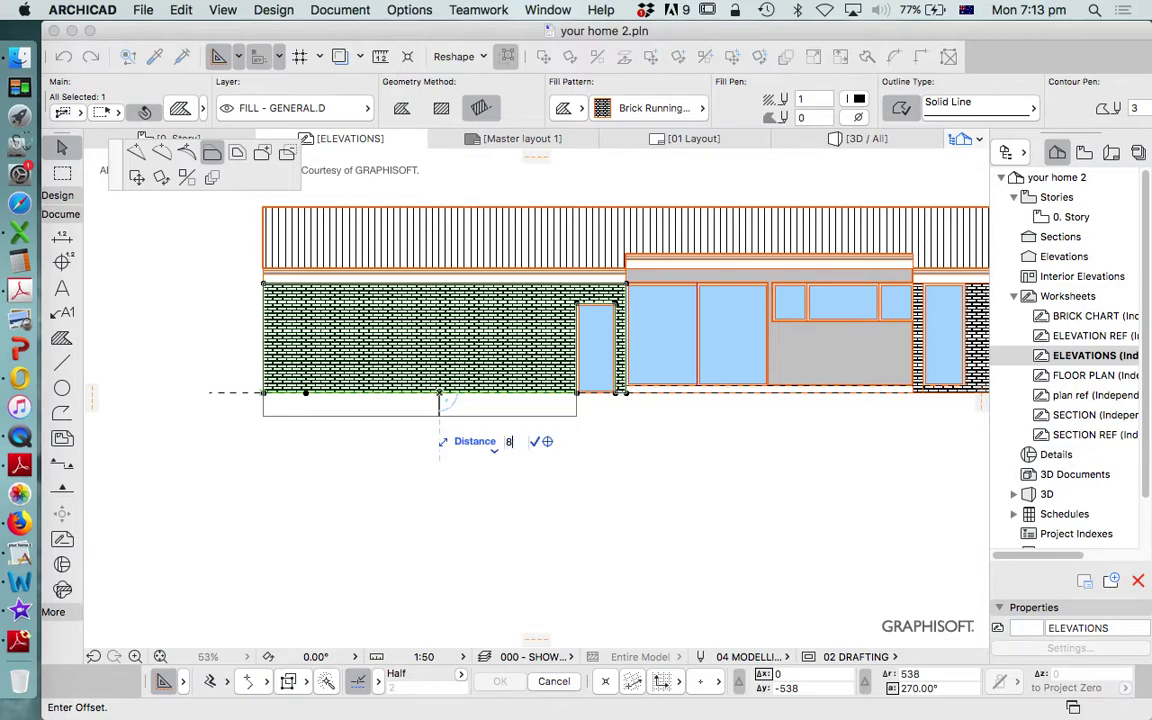
key(Return)
- Extend the added brick course beneath the narrow door up to the entry's edge and deselect the fill
scroll(585, 396, up, 8)
scroll(585, 396, down, 2)
scroll(602, 386, up, 4)
click(493, 383)
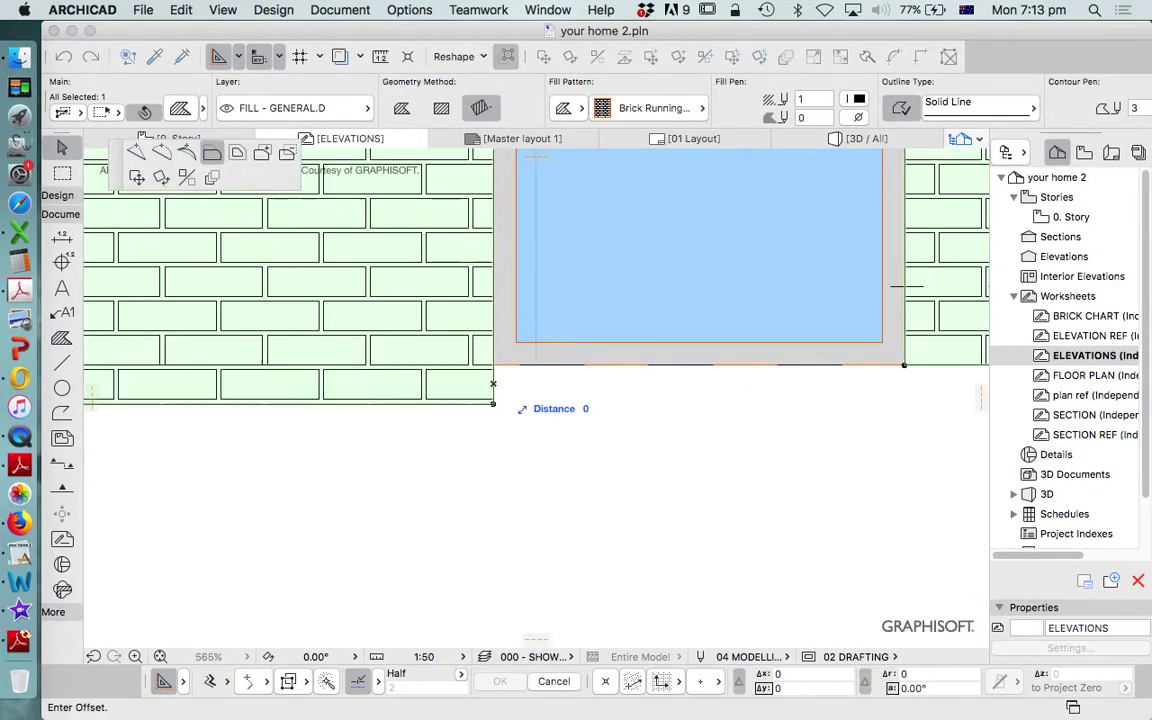
click(136, 152)
click(493, 365)
click(493, 375)
click(212, 152)
scroll(458, 338, down, 5)
scroll(638, 354, up, 3)
click(660, 341)
key(Escape)
scroll(618, 356, down, 5)
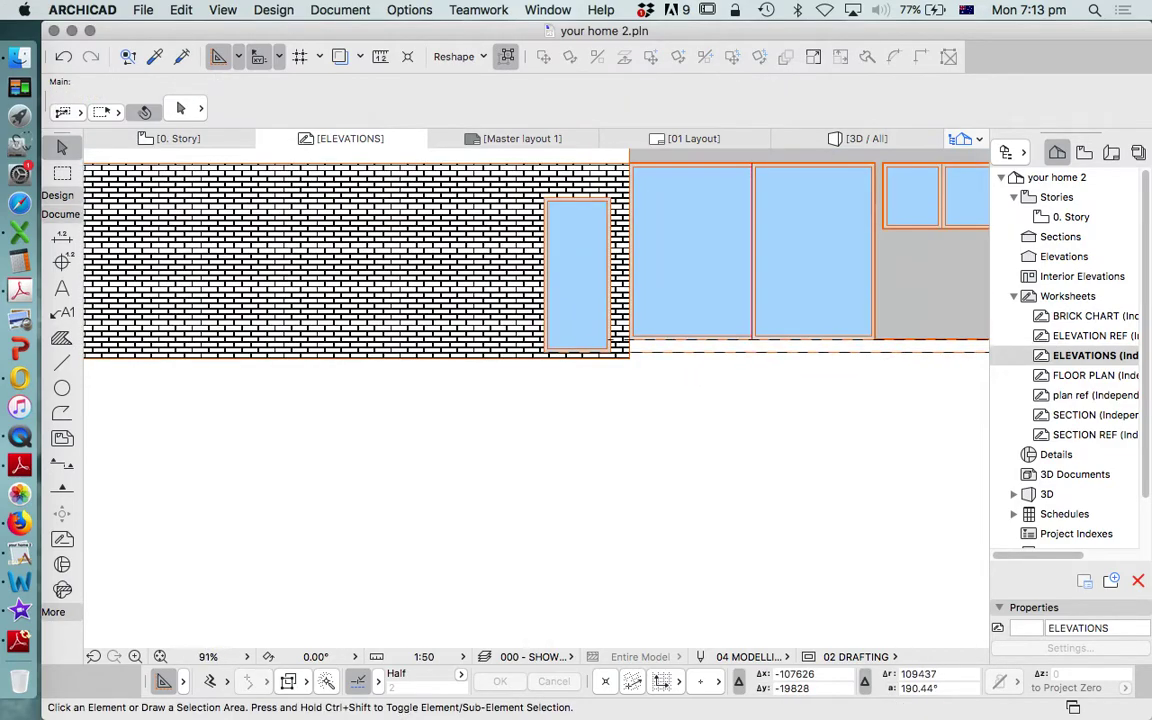
- Set the Polyline tool's default line type to Solid Line
scroll(636, 375, down, 3)
click(61, 412)
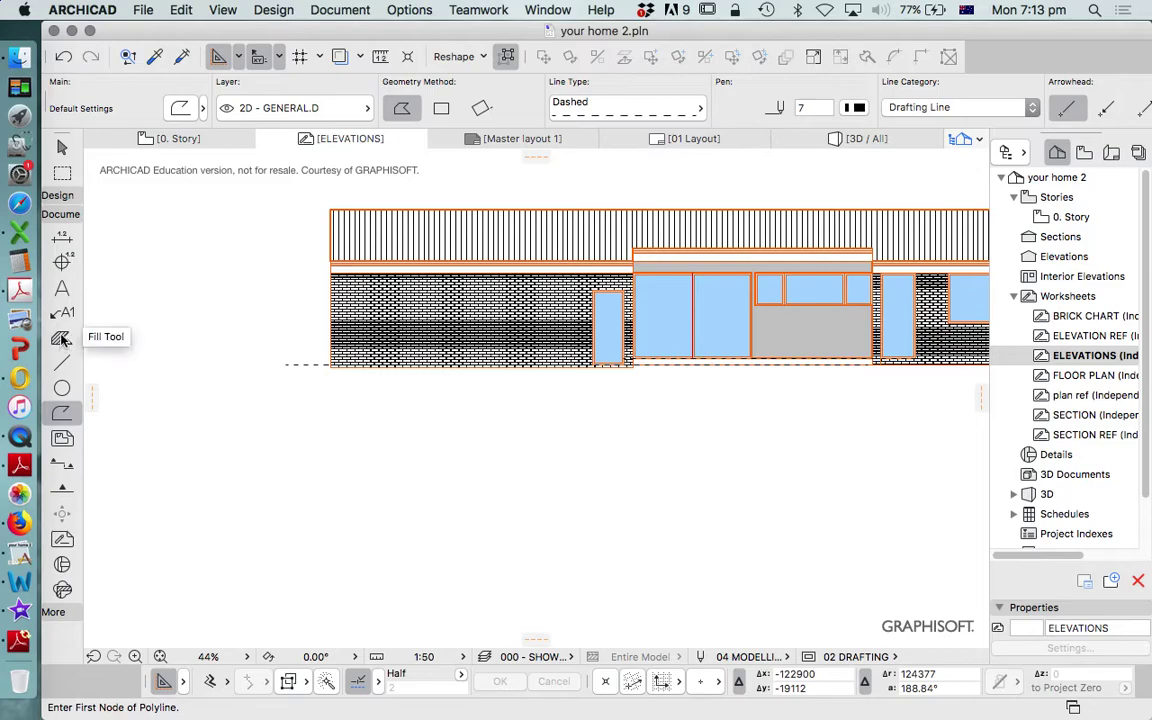
scroll(319, 388, down, 3)
scroll(310, 392, up, 3)
click(624, 103)
click(768, 55)
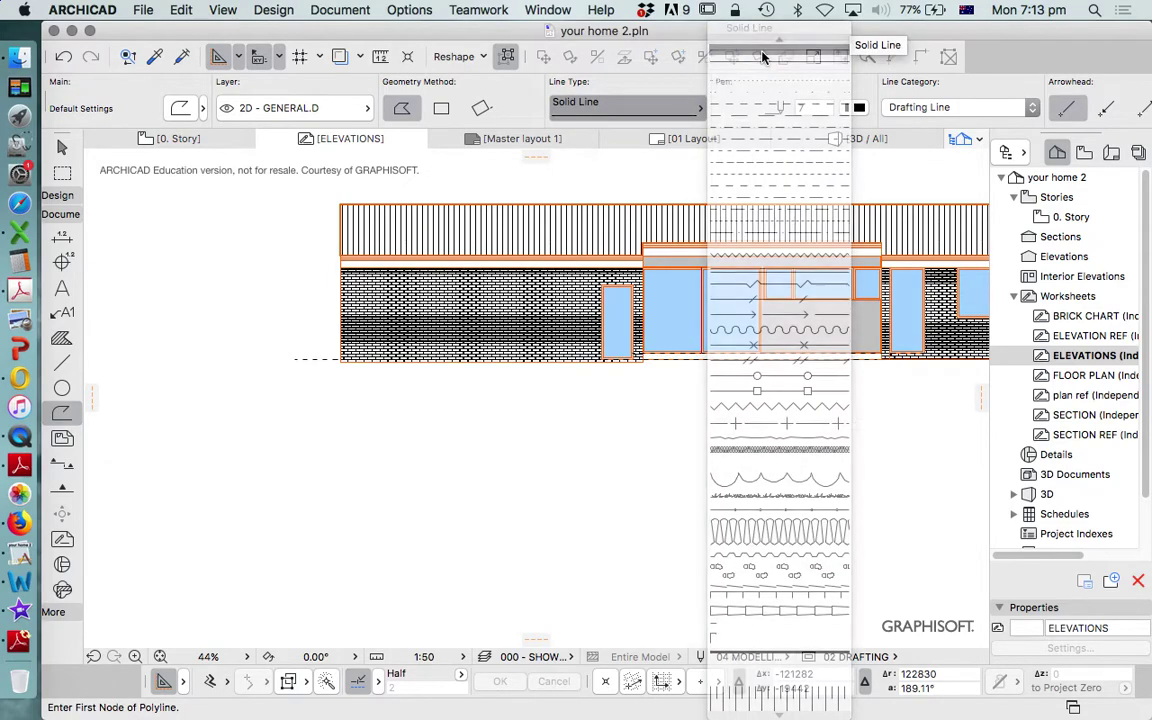
- Draw a ground polyline rising about 6° to the left wall's base, continuing along the wall bases and past the house's far end
scroll(264, 372, up, 3)
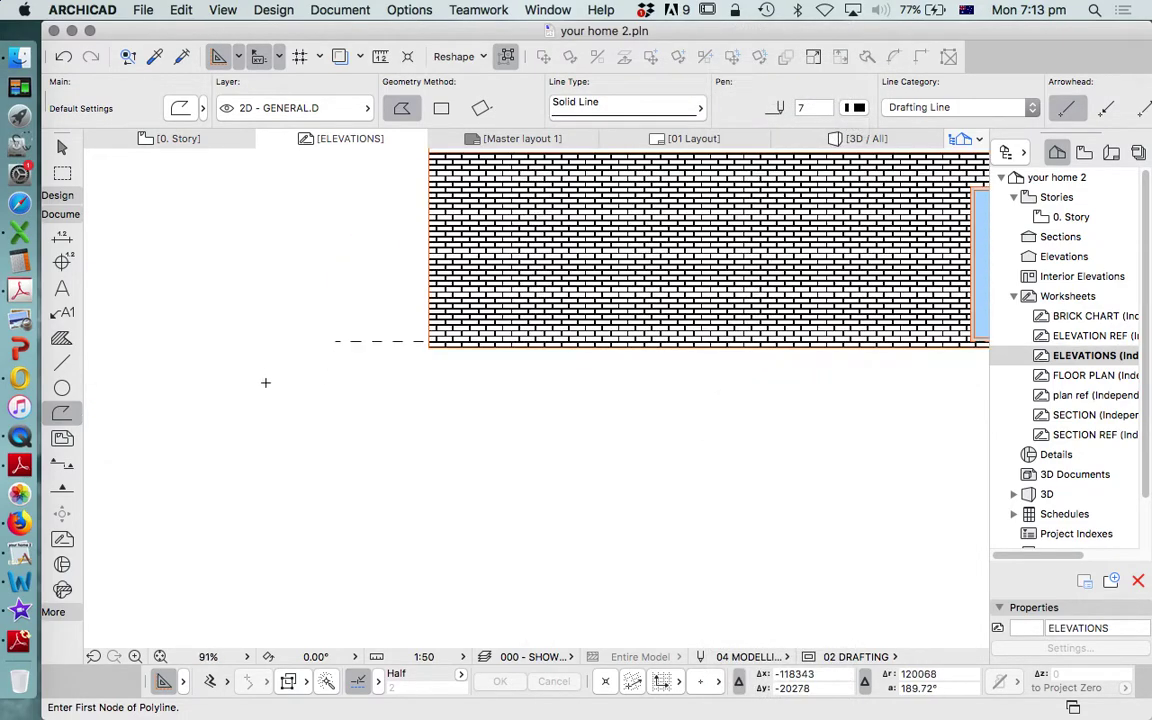
click(257, 365)
click(430, 347)
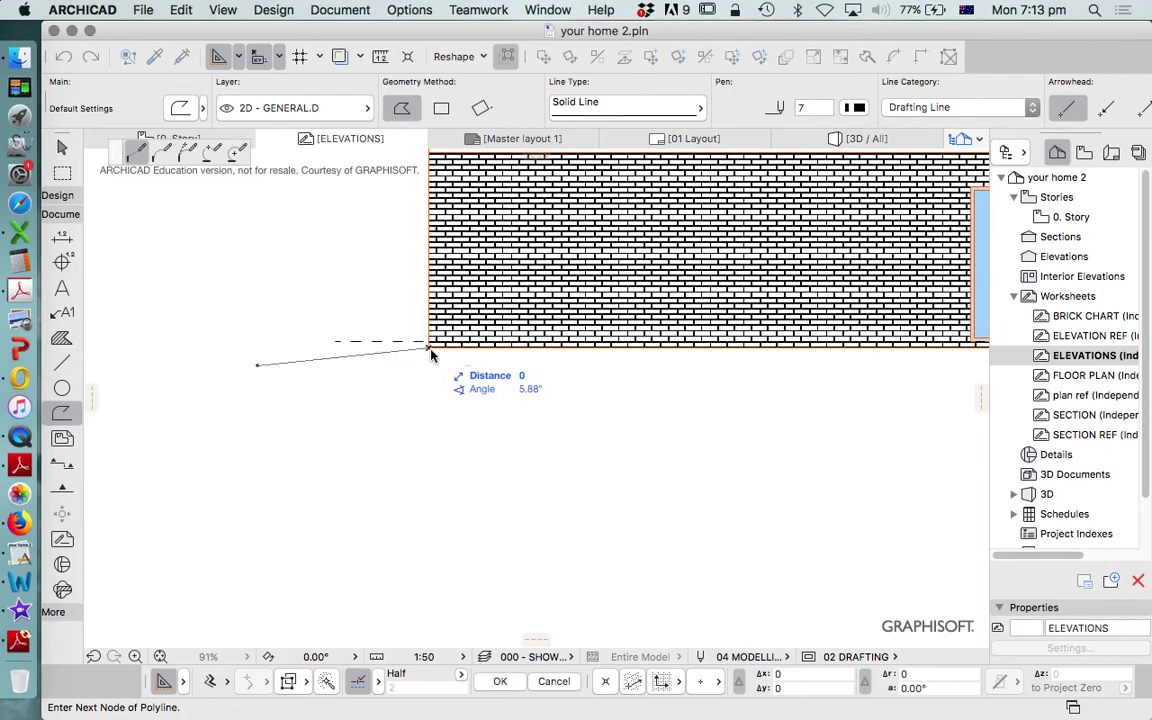
scroll(430, 347, down, 4)
scroll(708, 348, up, 8)
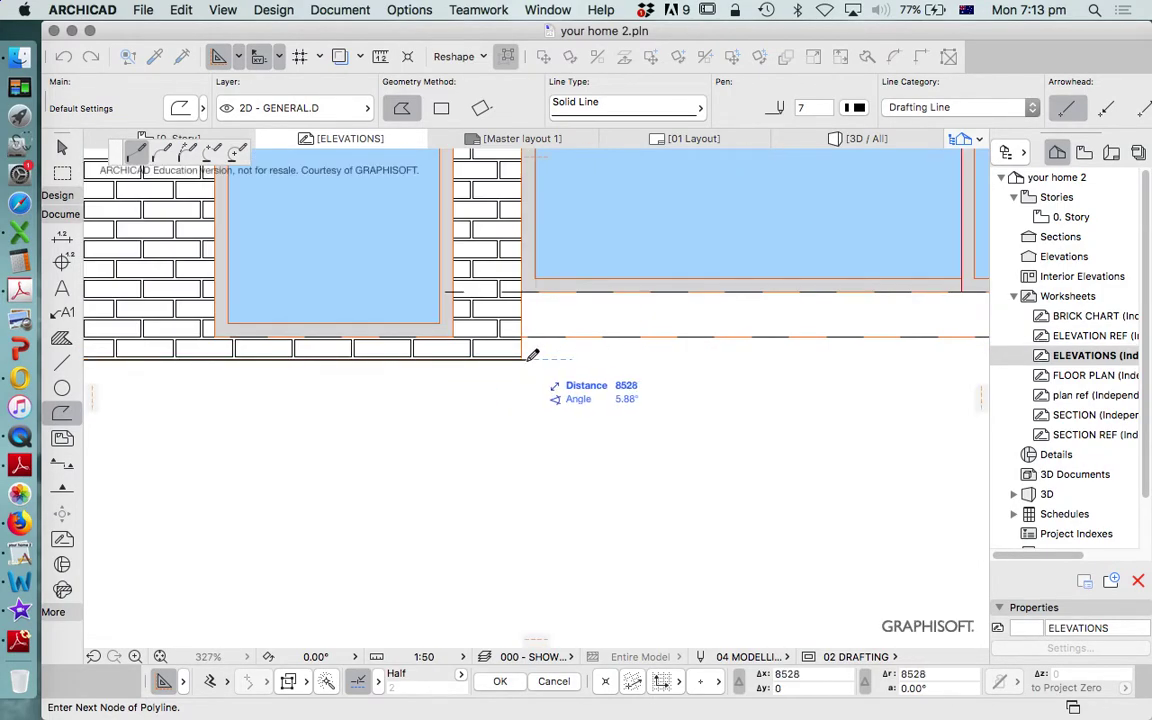
scroll(515, 330, down, 10)
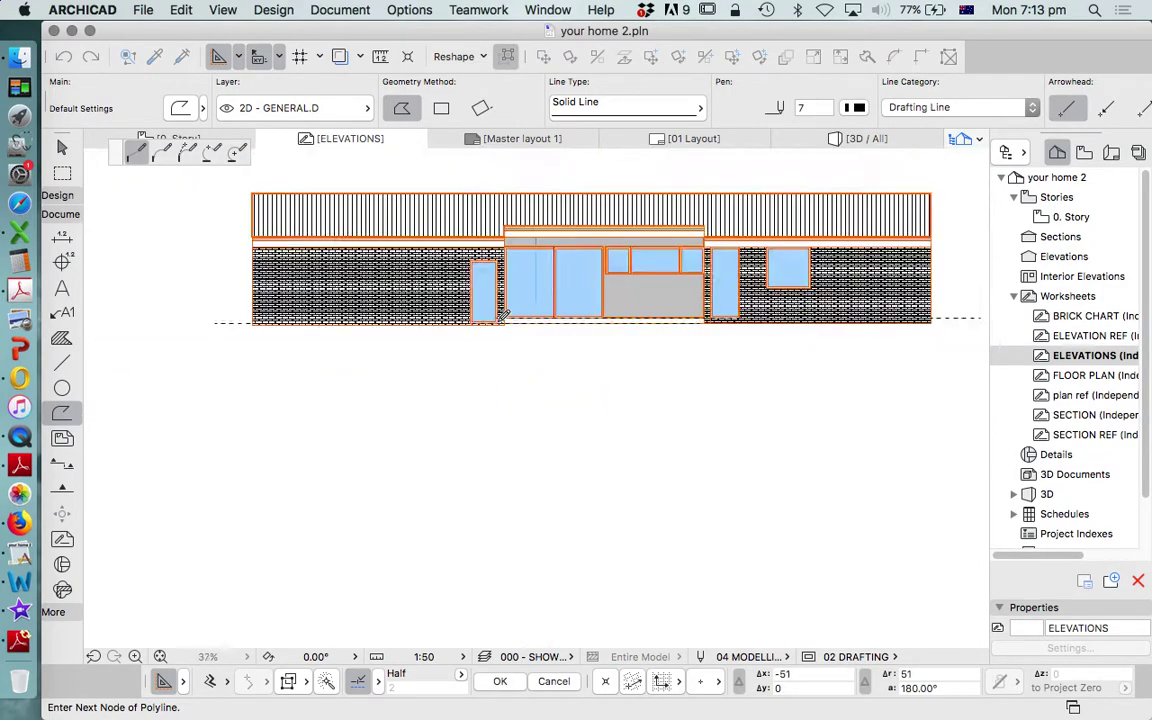
double_click(921, 303)
- Examine the new ground line along the full length of the front elevation
scroll(900, 257, down, 3)
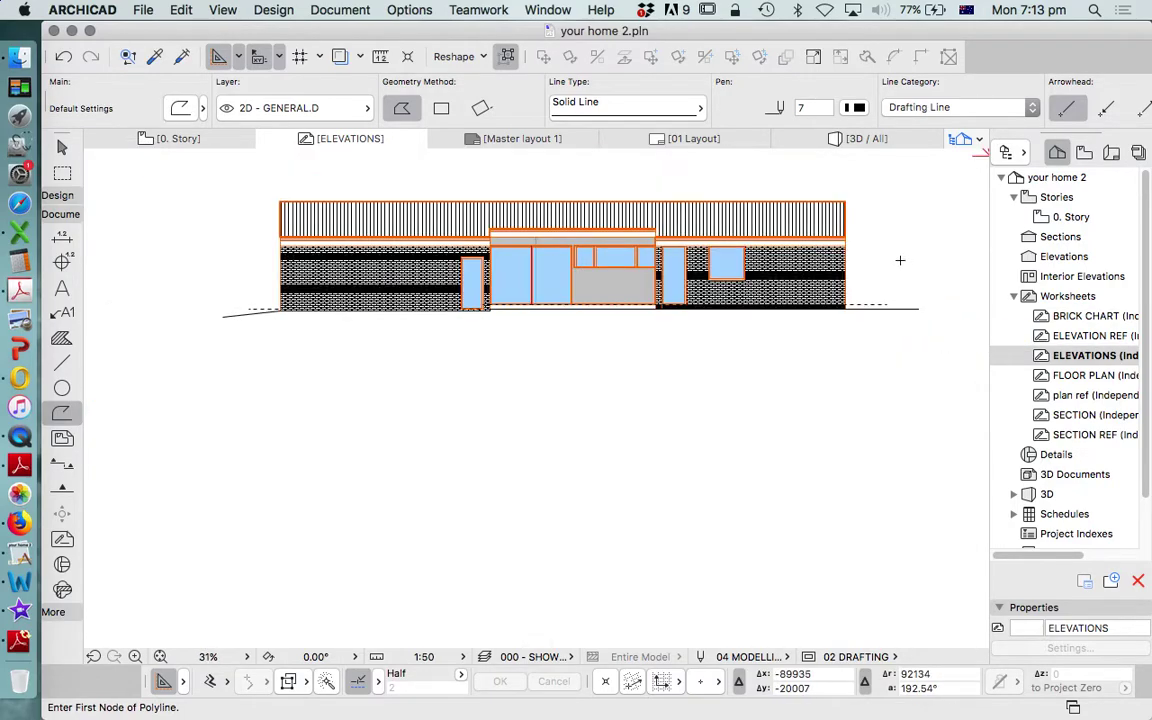
scroll(900, 303, up, 3)
scroll(193, 293, down, 5)
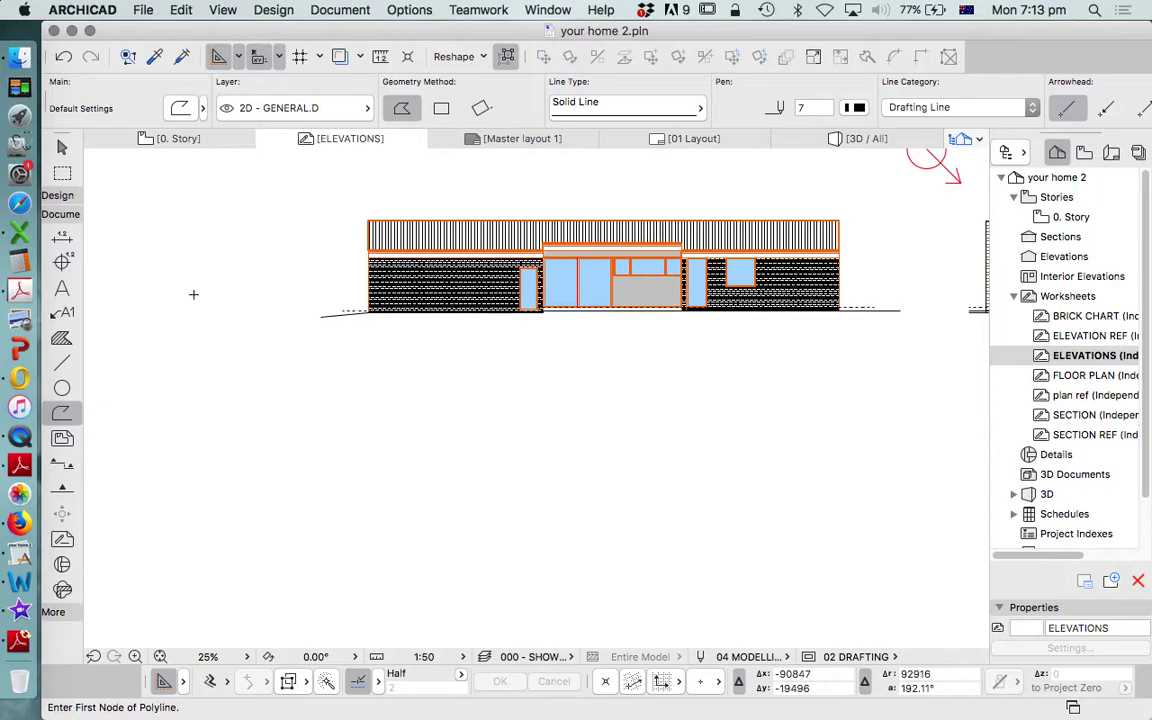
scroll(372, 300, up, 5)
scroll(335, 330, down, 3)
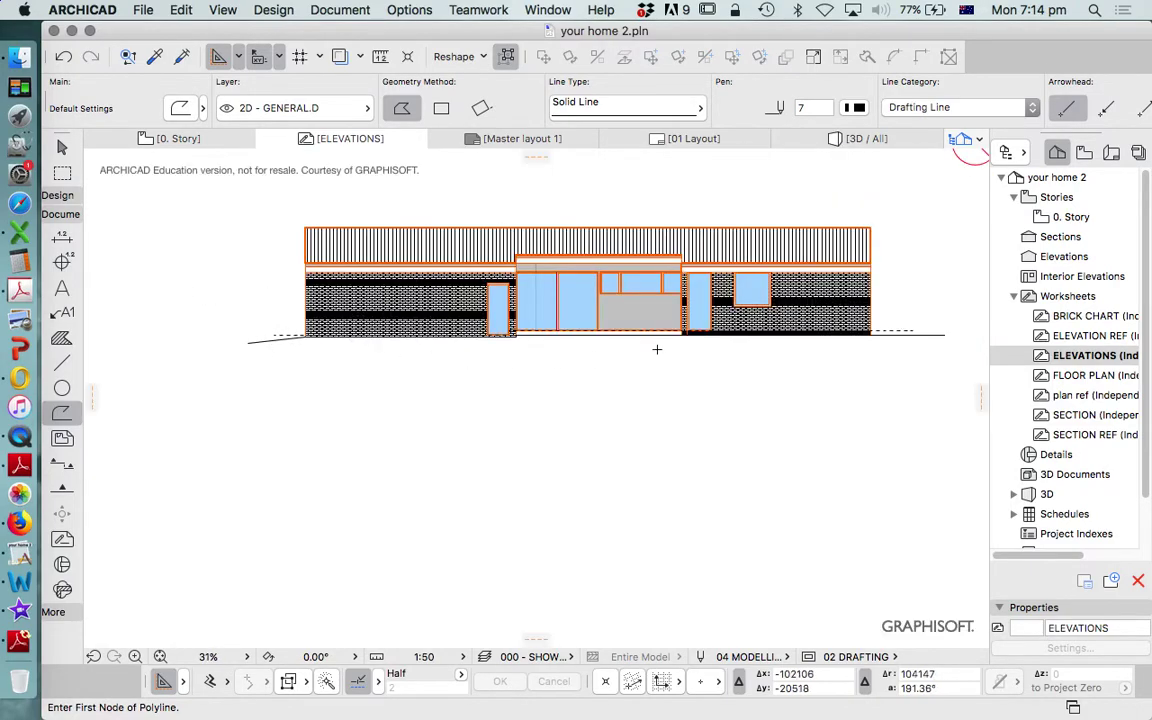
scroll(658, 347, up, 10)
scroll(620, 337, down, 5)
- Toggle the True Line Weight display and check the ground line beneath the entry and end wall
key(Escape)
right_click(693, 353)
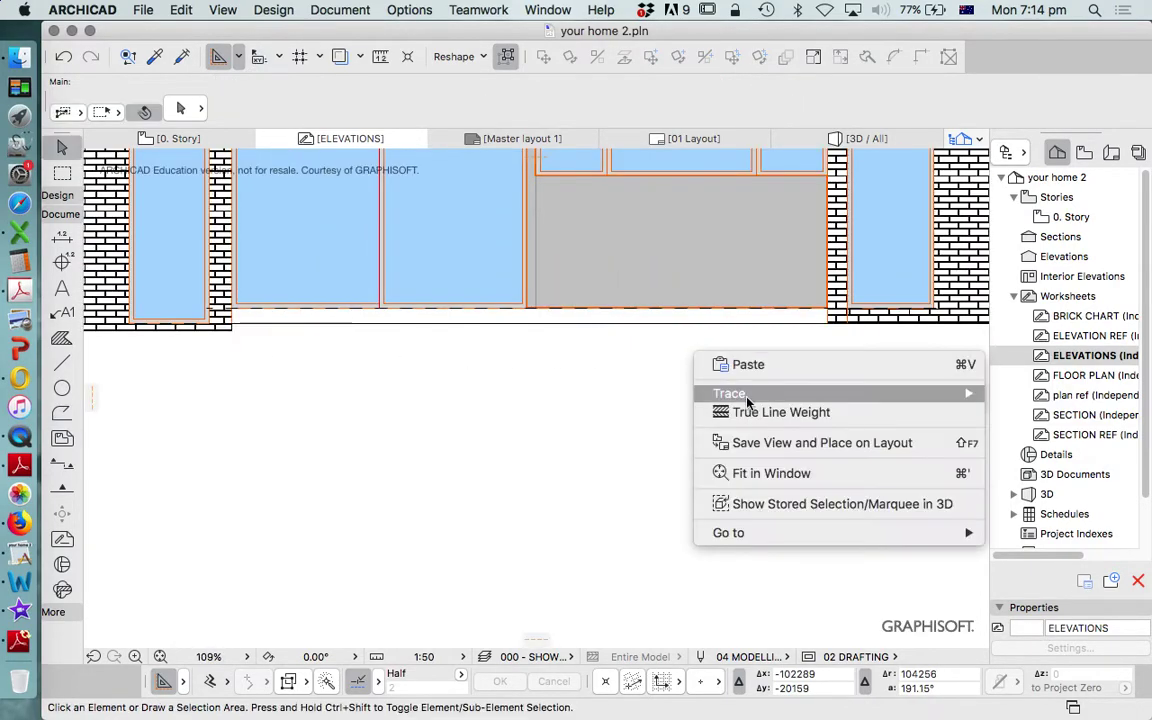
click(757, 413)
scroll(857, 333, up, 3)
scroll(635, 342, down, 8)
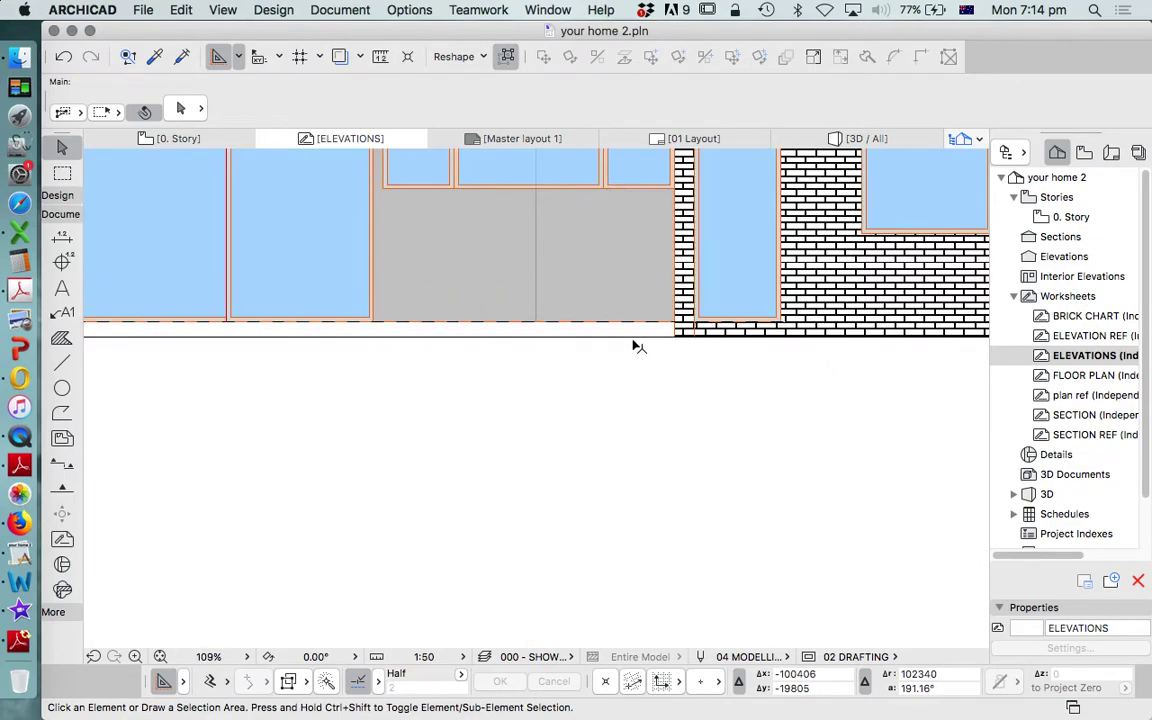
scroll(733, 355, up, 3)
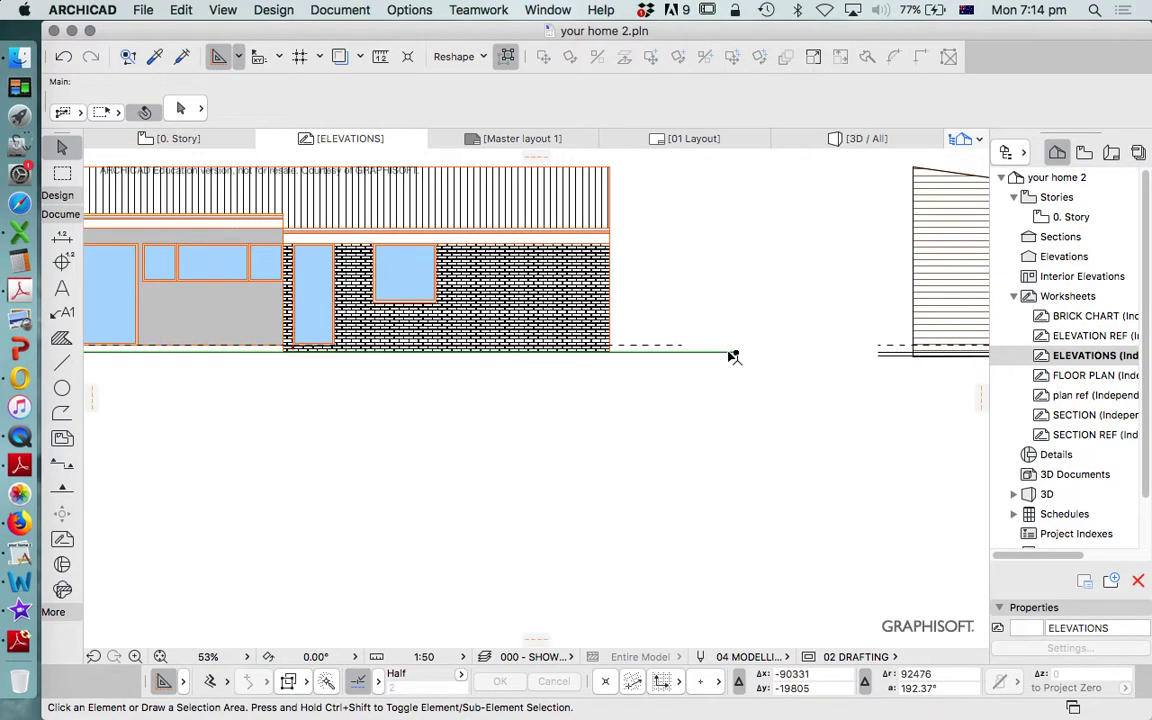
- Assign pen 7 (0.35 mm, Walls/Curtain Walls - General) to the front elevation's ground polyline
click(735, 352)
click(858, 108)
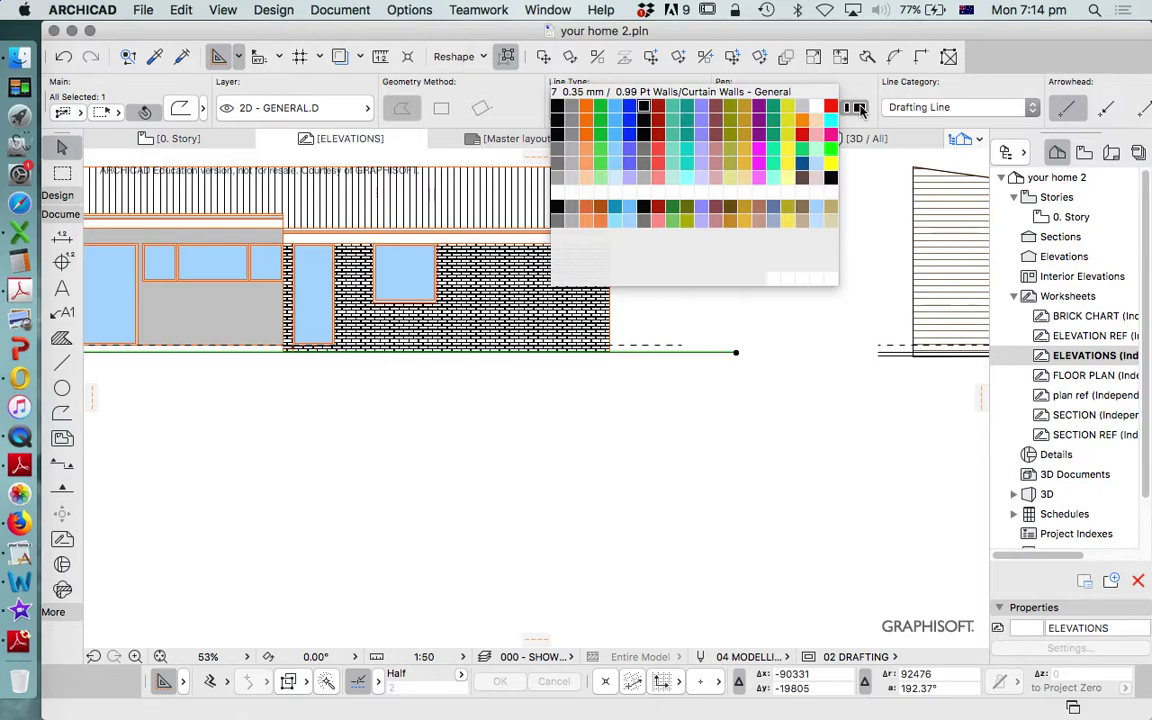
click(645, 107)
scroll(613, 353, up, 10)
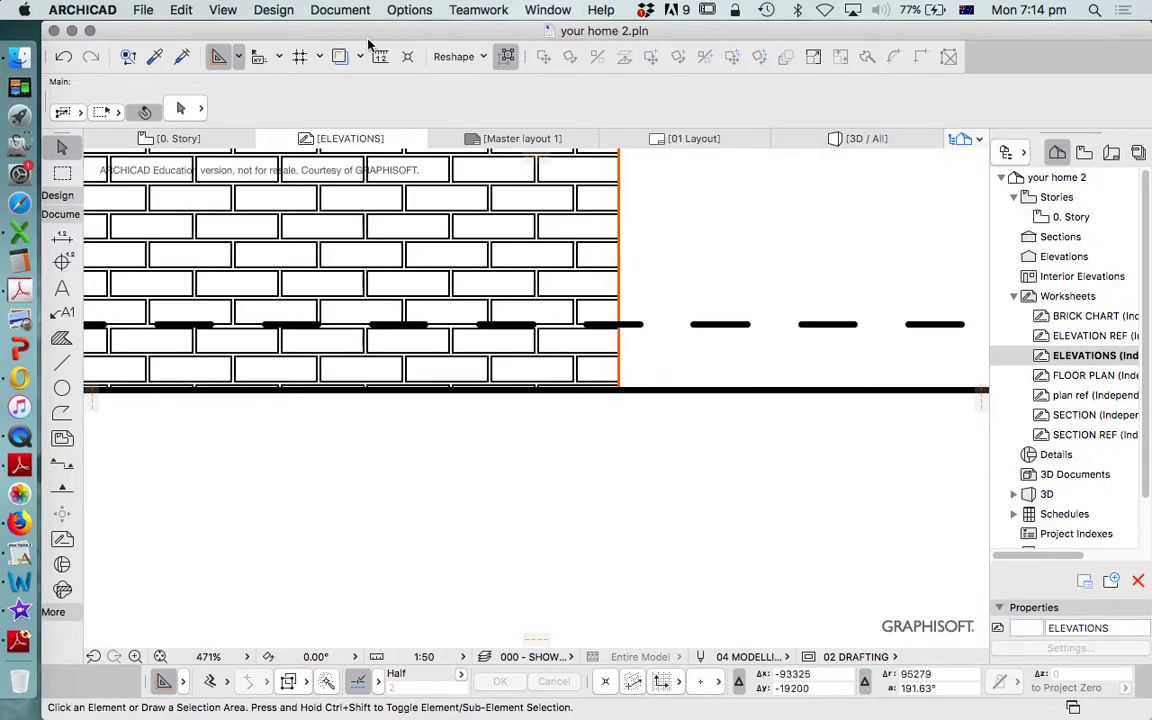
- Check the pen weights of the 04 MODELLING pen set in the Pens and Colors settings without changing them
click(409, 10)
mouse_move(437, 31)
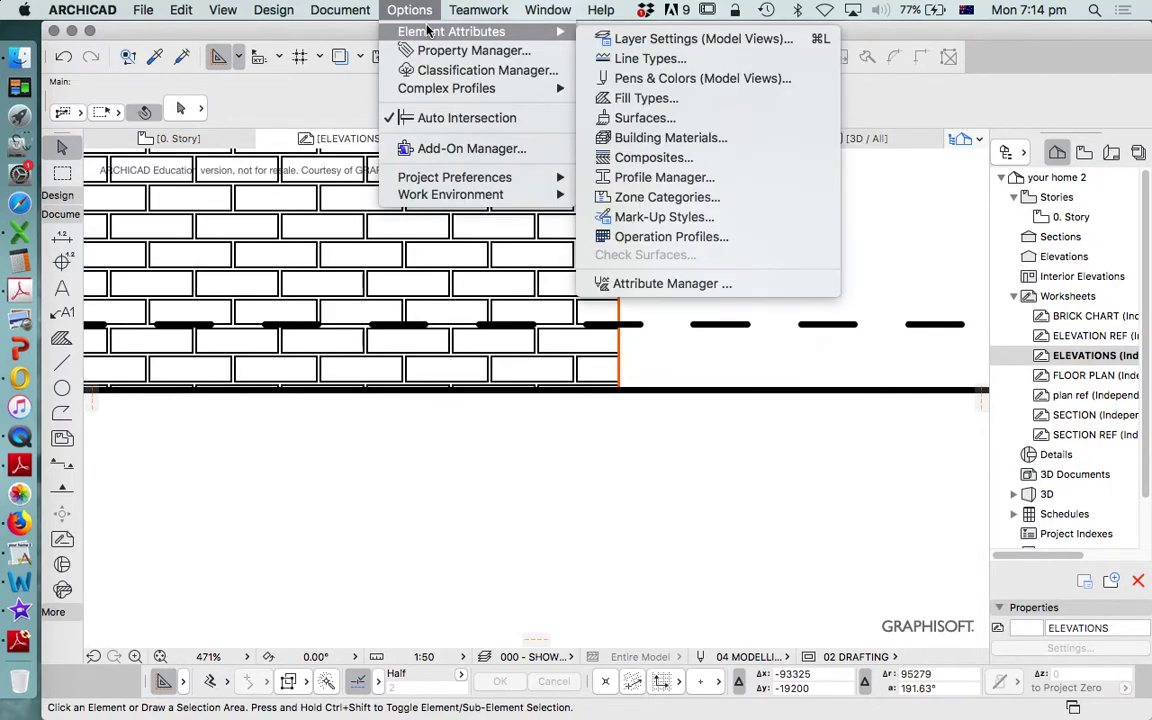
click(676, 80)
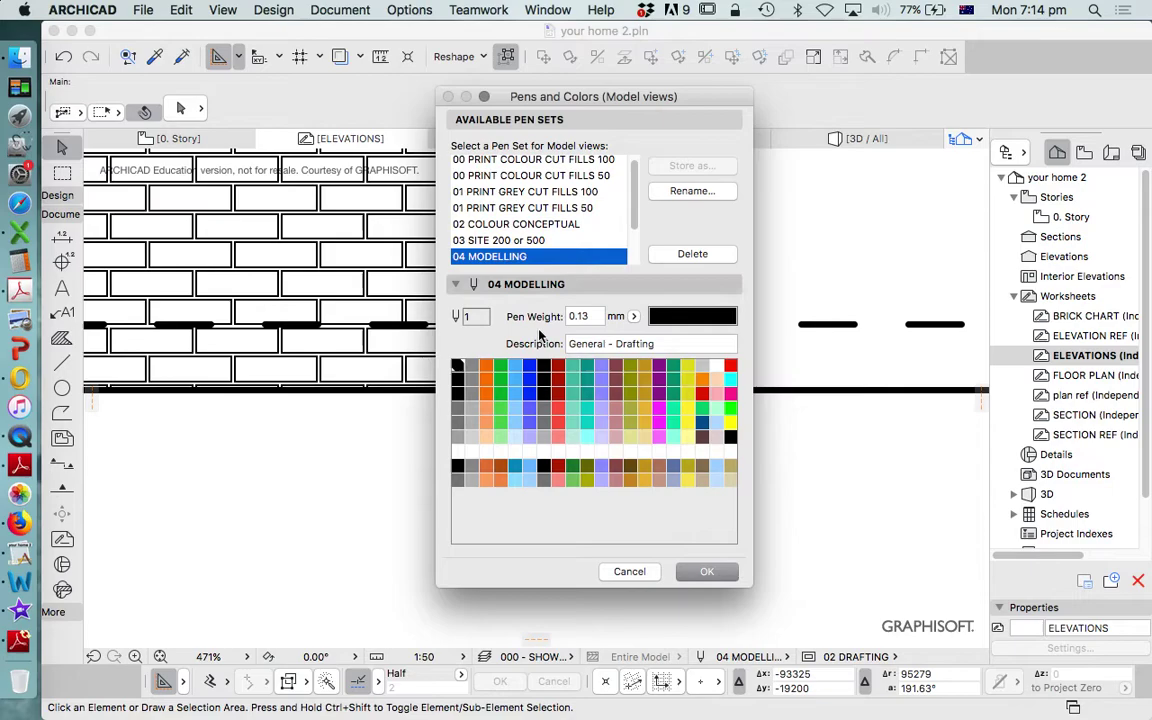
click(642, 571)
- Examine the ground line, dashed floor-level line and brickwork base across the whole front elevation
scroll(731, 428, down, 5)
click(710, 460)
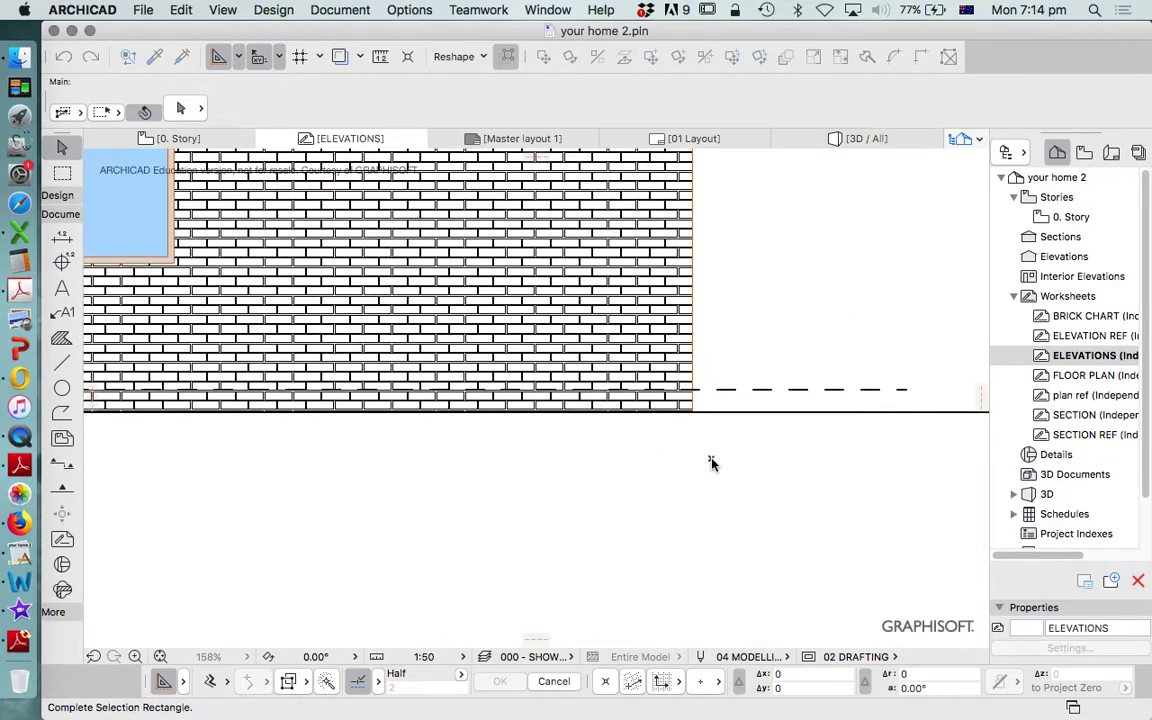
click(711, 460)
scroll(700, 270, up, 3)
scroll(840, 330, down, 10)
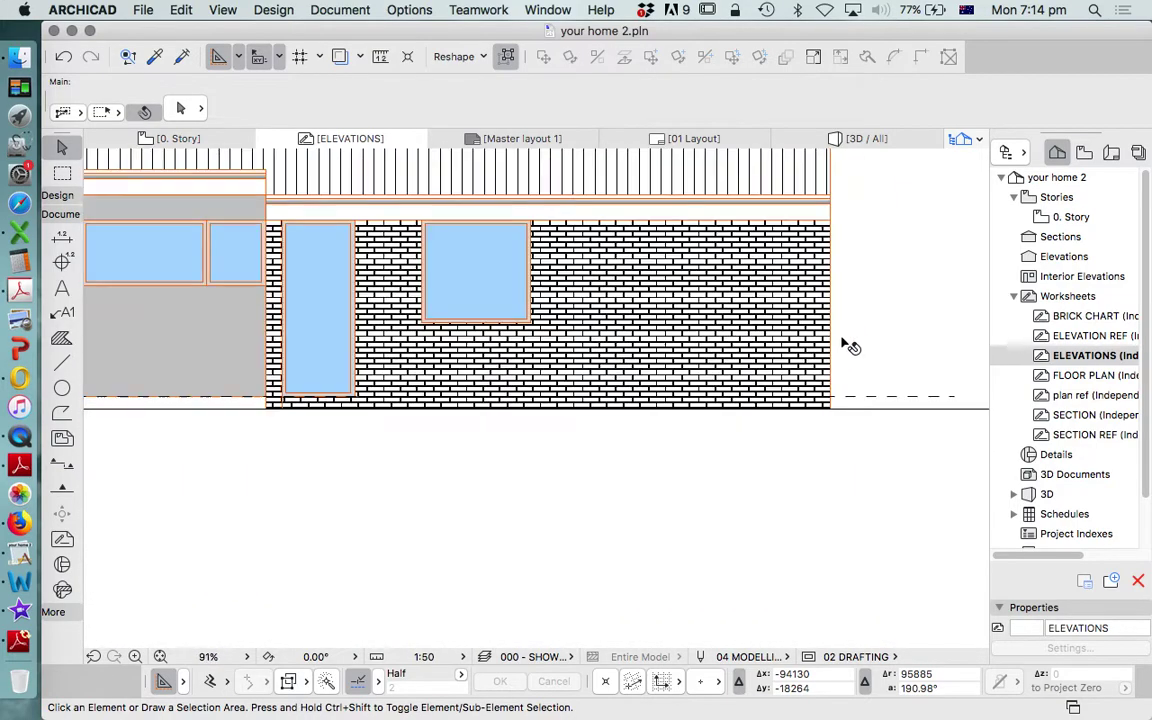
scroll(762, 357, up, 3)
scroll(610, 375, down, 3)
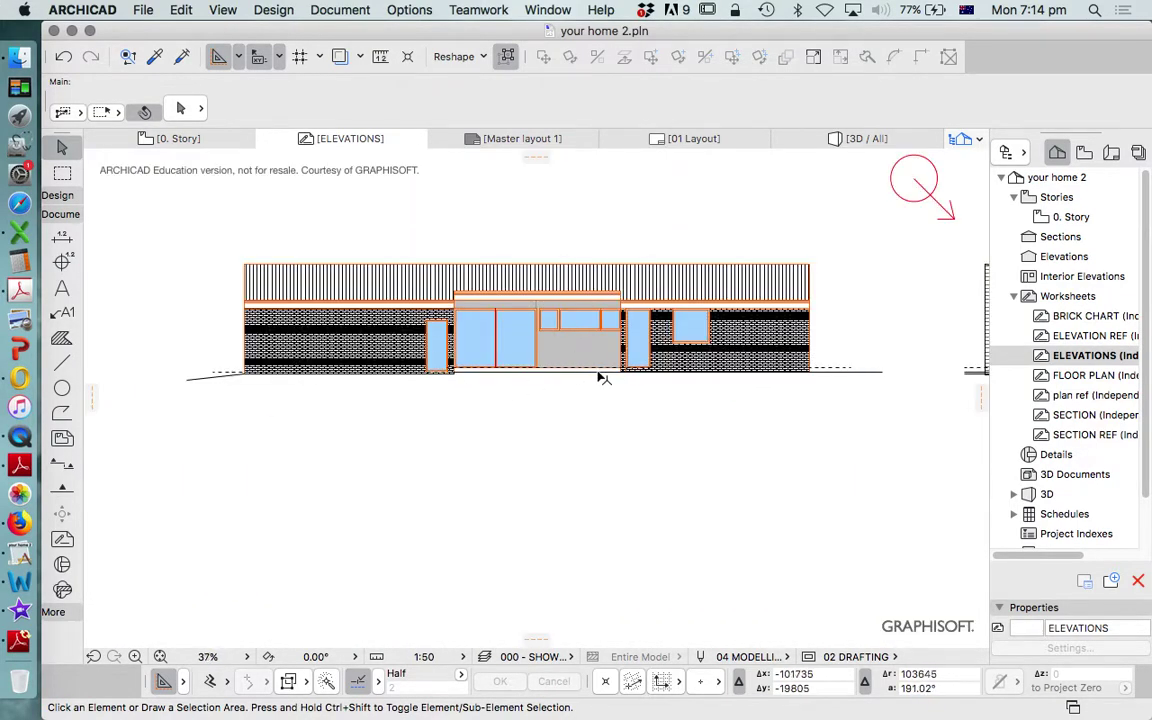
scroll(603, 378, up, 2)
click(584, 379)
scroll(578, 392, down, 3)
click(458, 426)
scroll(524, 404, down, 2)
scroll(404, 396, up, 3)
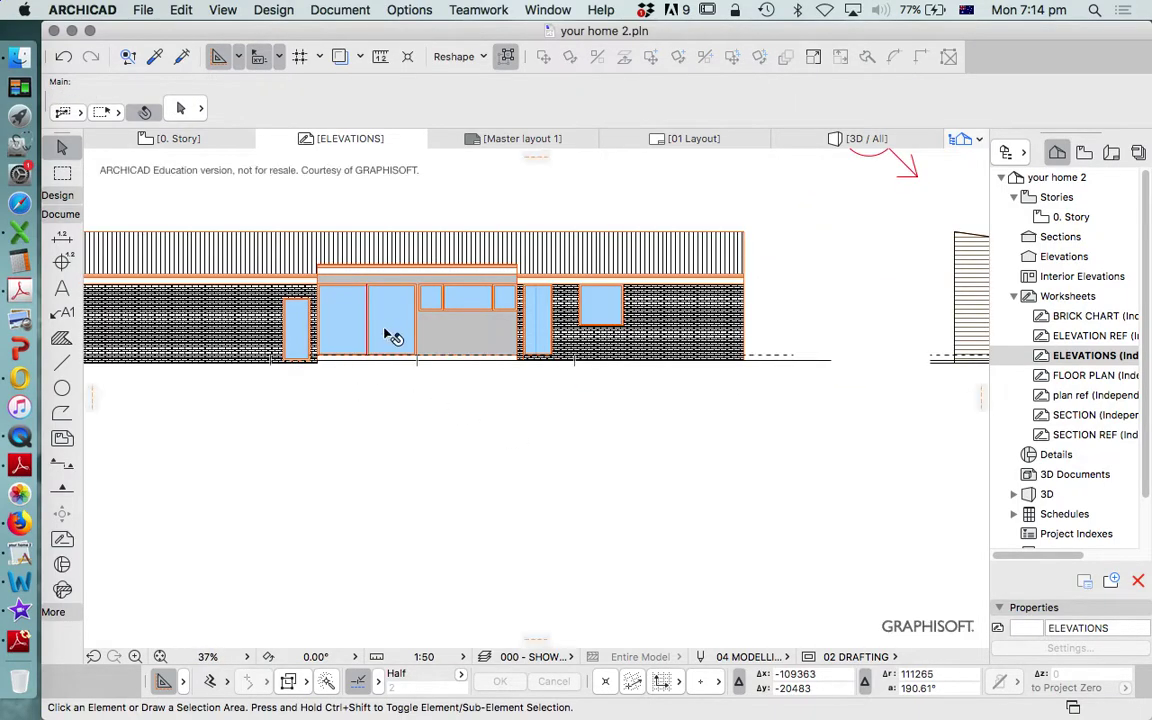
- Compare the front and side elevations with the shaded reference elevation sheet on the same worksheet
scroll(540, 334, down, 4)
scroll(695, 333, down, 2)
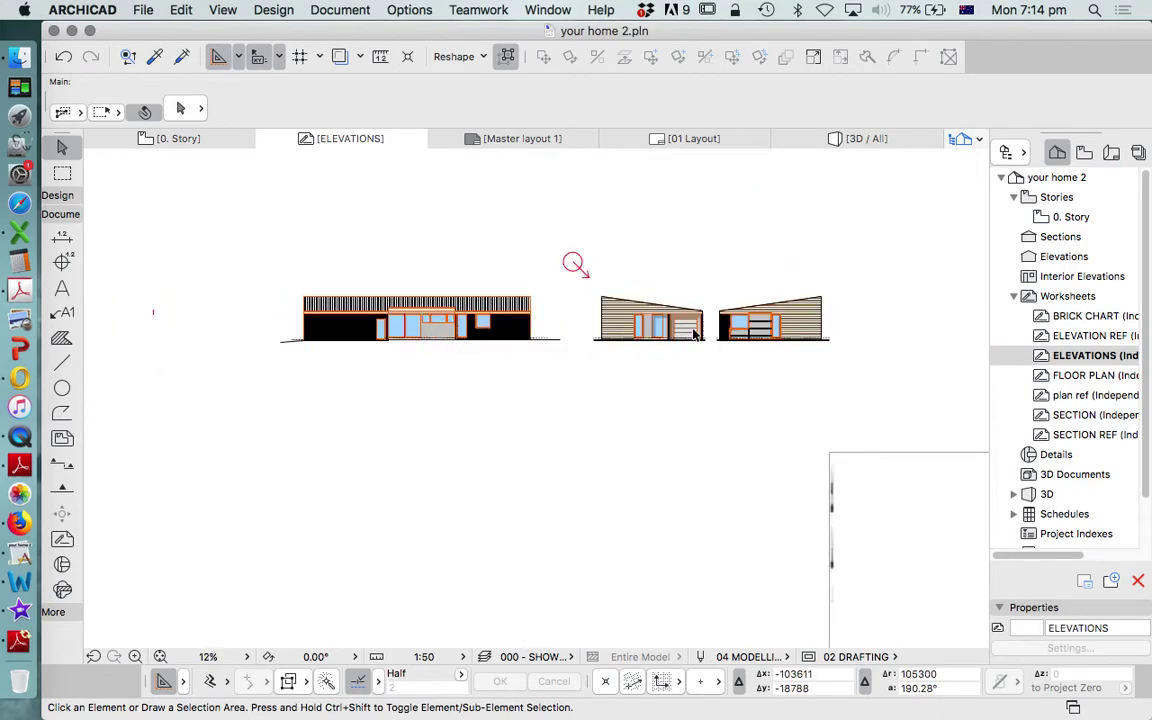
scroll(579, 350, up, 3)
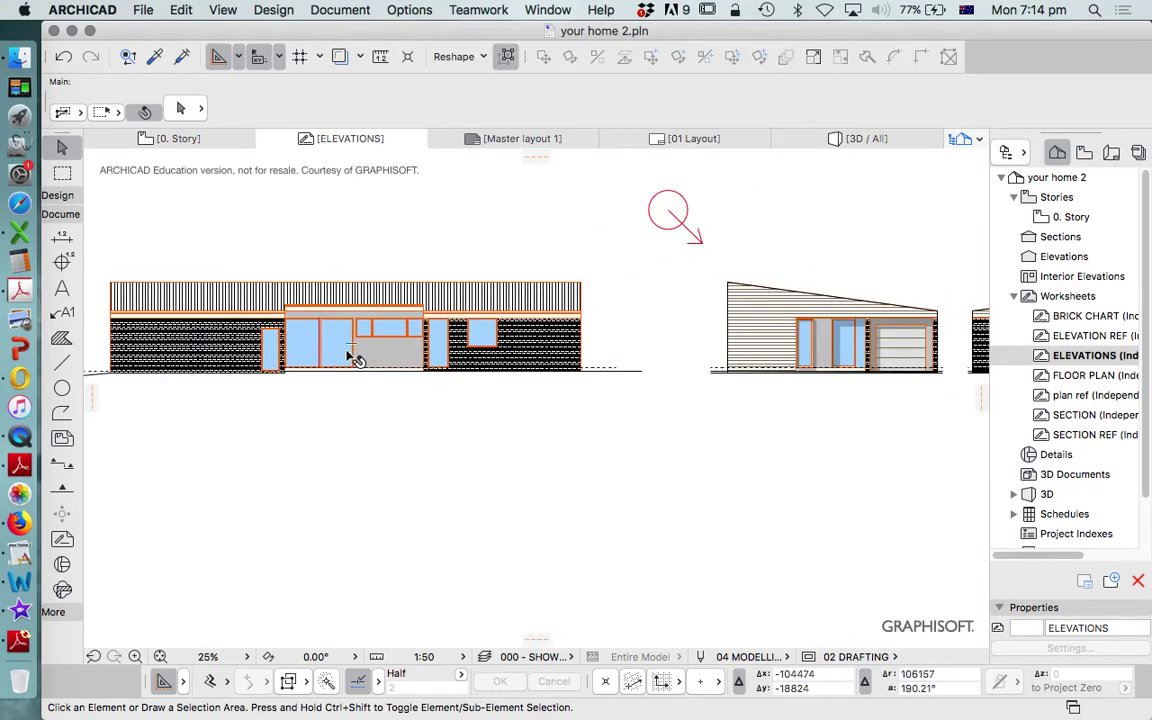
scroll(354, 358, down, 5)
scroll(595, 455, up, 3)
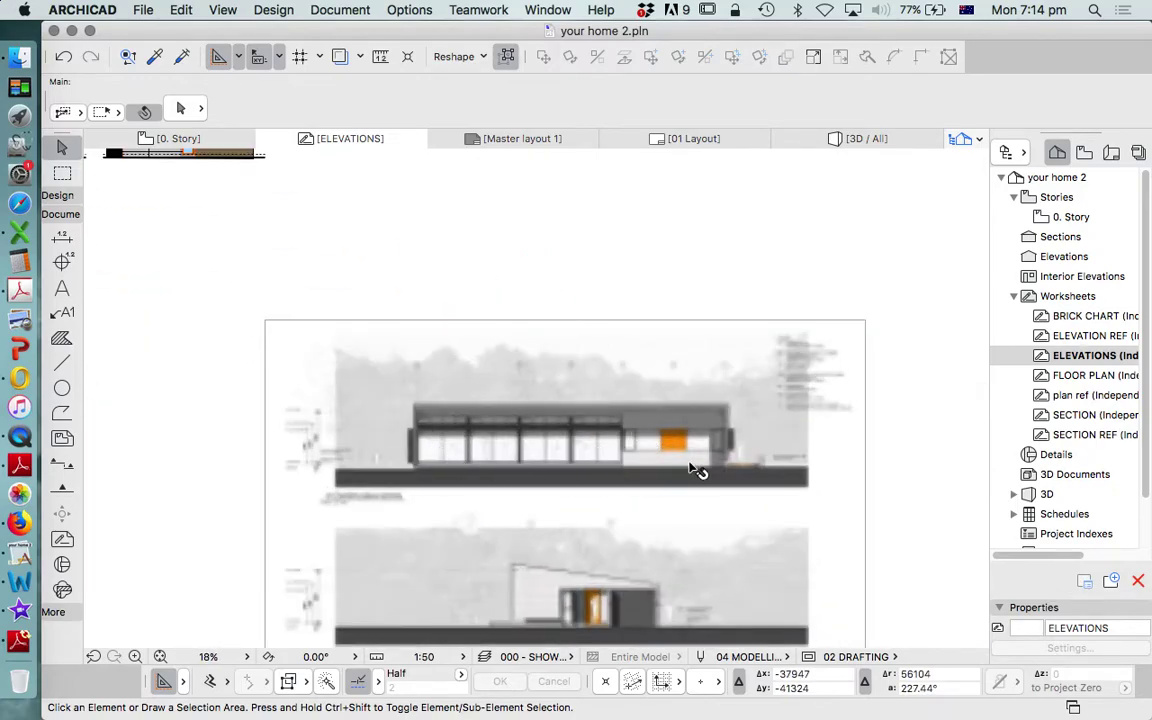